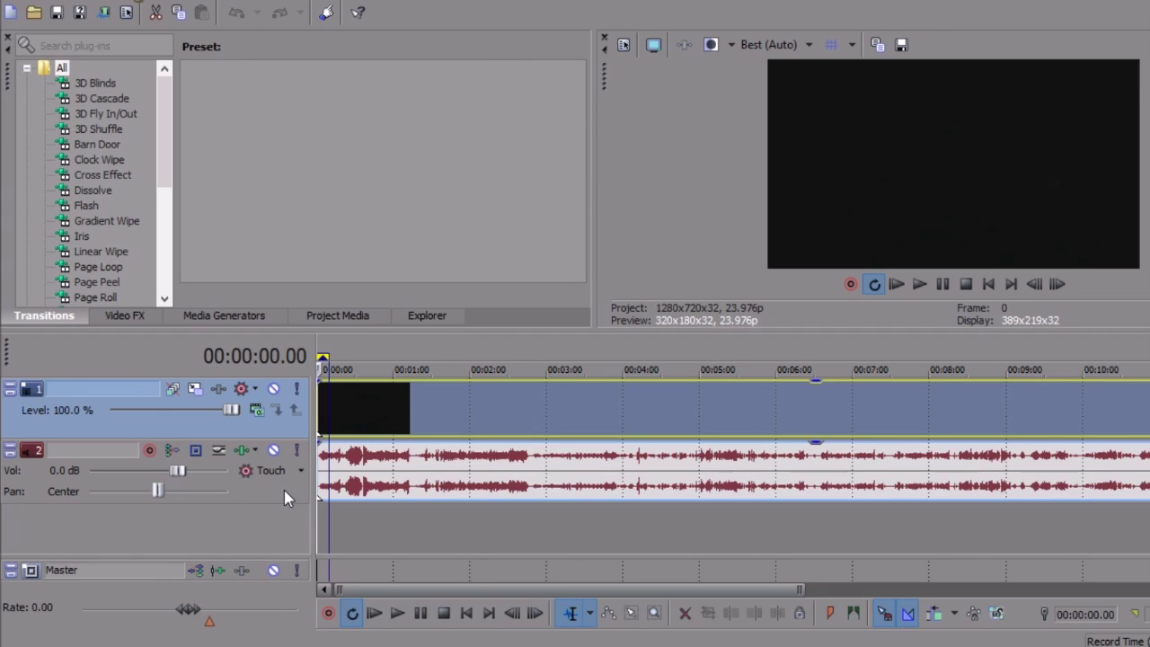
# Delete the audio track below the video track and move the video clip further along the timeline.
pyautogui.rightClick(284, 490)
pyautogui.click(386, 147)
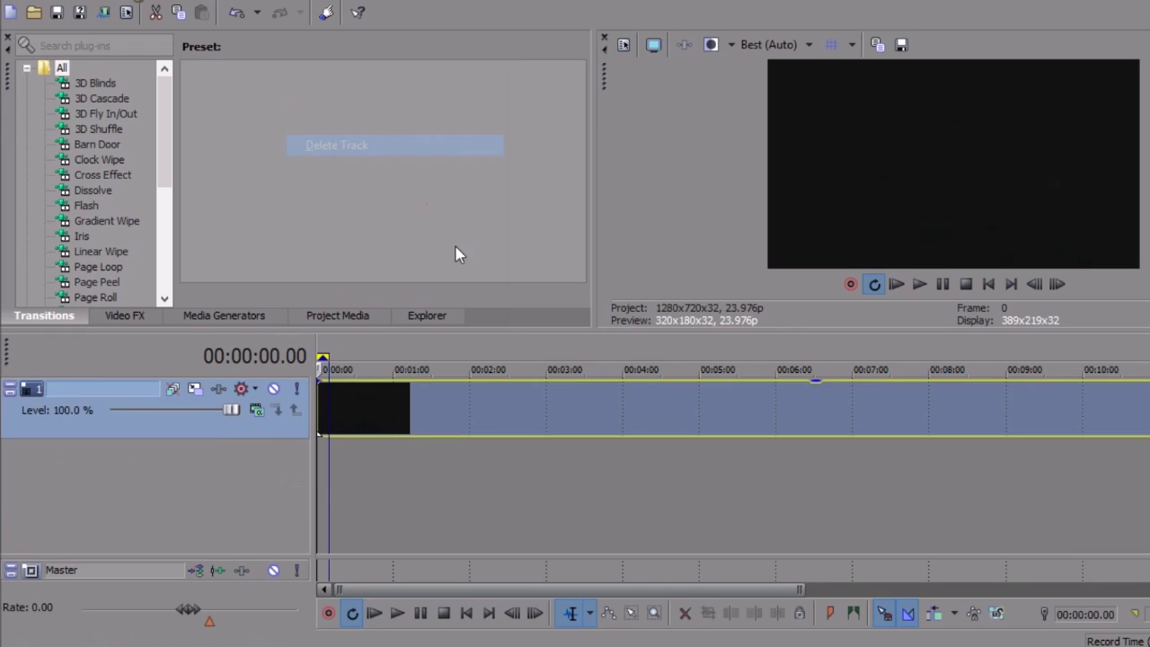
pyautogui.moveTo(330, 422); pyautogui.dragTo(1123, 409)
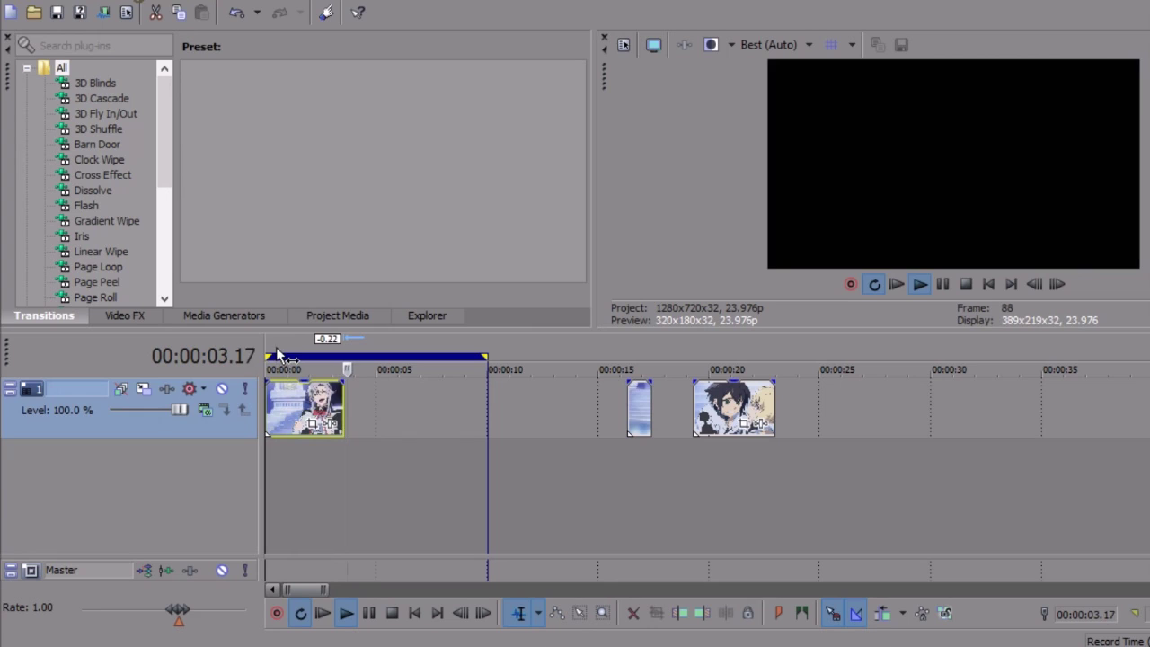
# Play back the first clip from the start of the timeline to examine its motion.
pyautogui.click(270, 350)
pyautogui.click(272, 345)
pyautogui.click(277, 354)
pyautogui.click(271, 352)
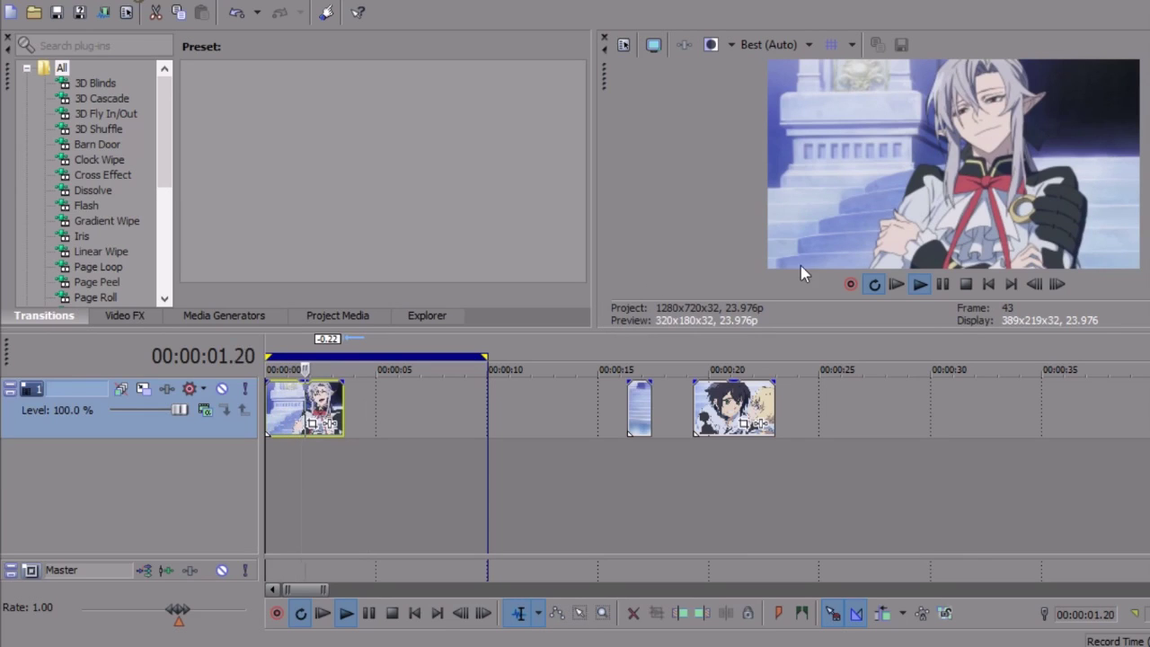
# Move the short middle clip to about 6 seconds to play it back, and shift it to about 13 seconds on the timeline.
pyautogui.moveTo(629, 430); pyautogui.dragTo(411, 432)
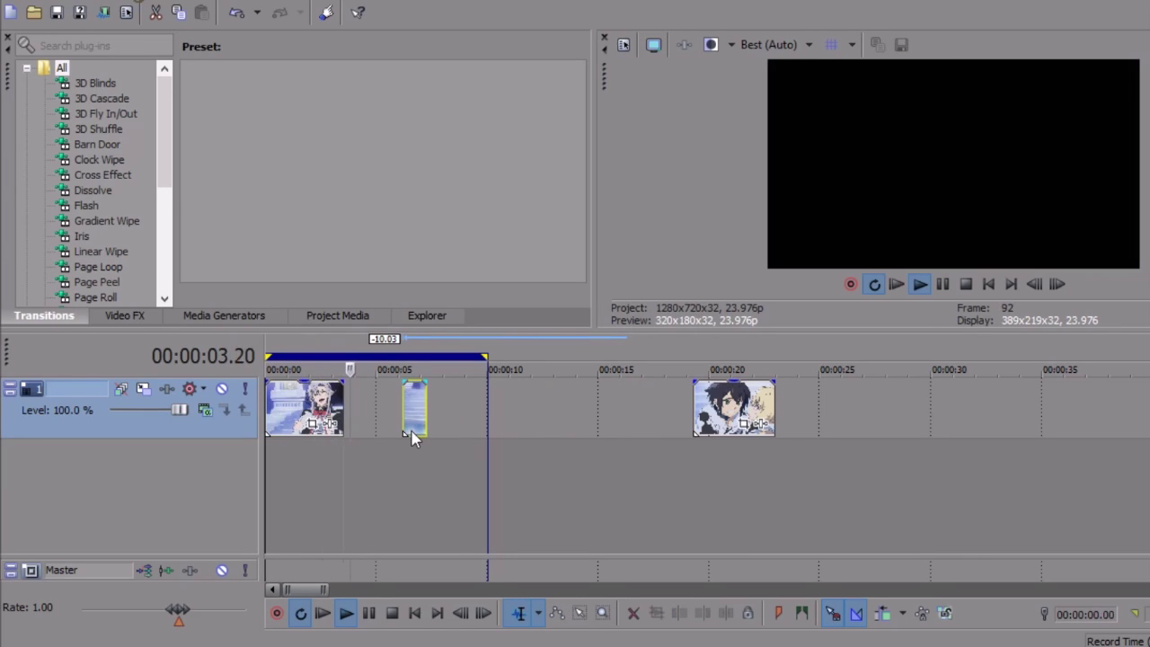
pyautogui.press('space')
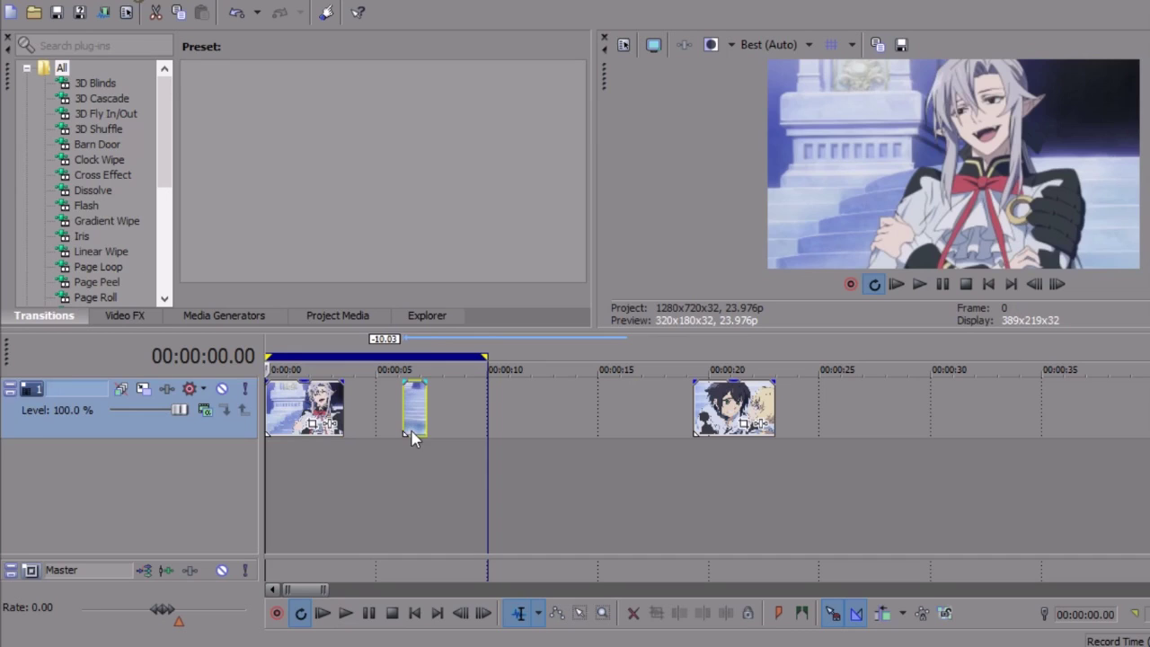
pyautogui.click(403, 351)
pyautogui.press('space')
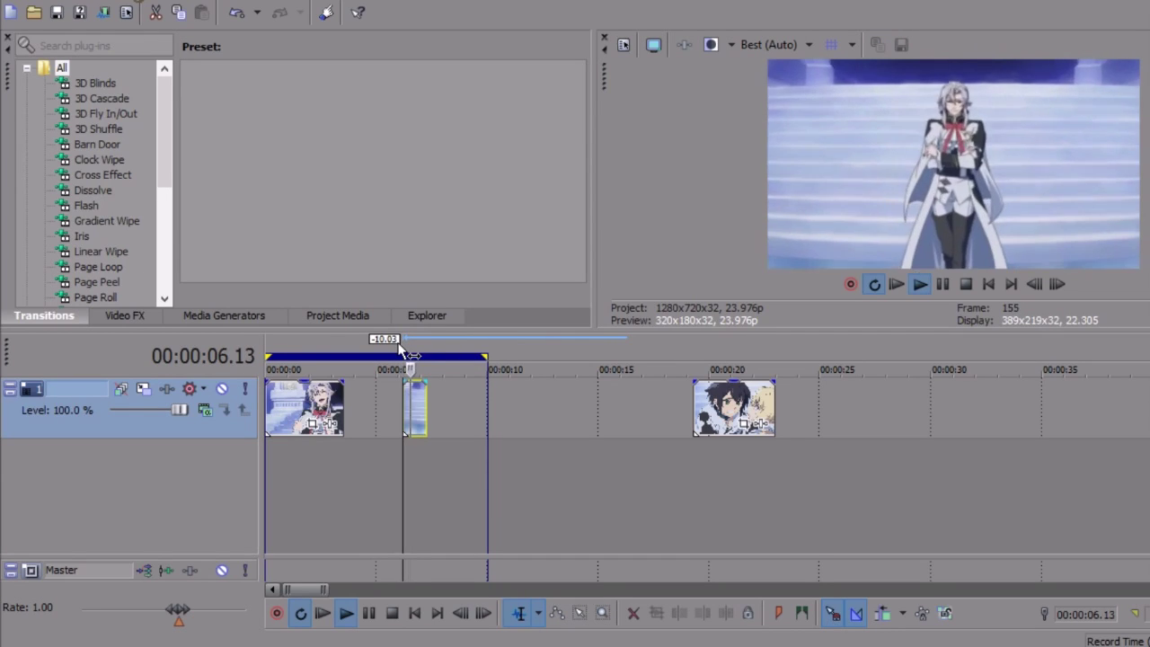
pyautogui.press('space')
pyautogui.press('space')
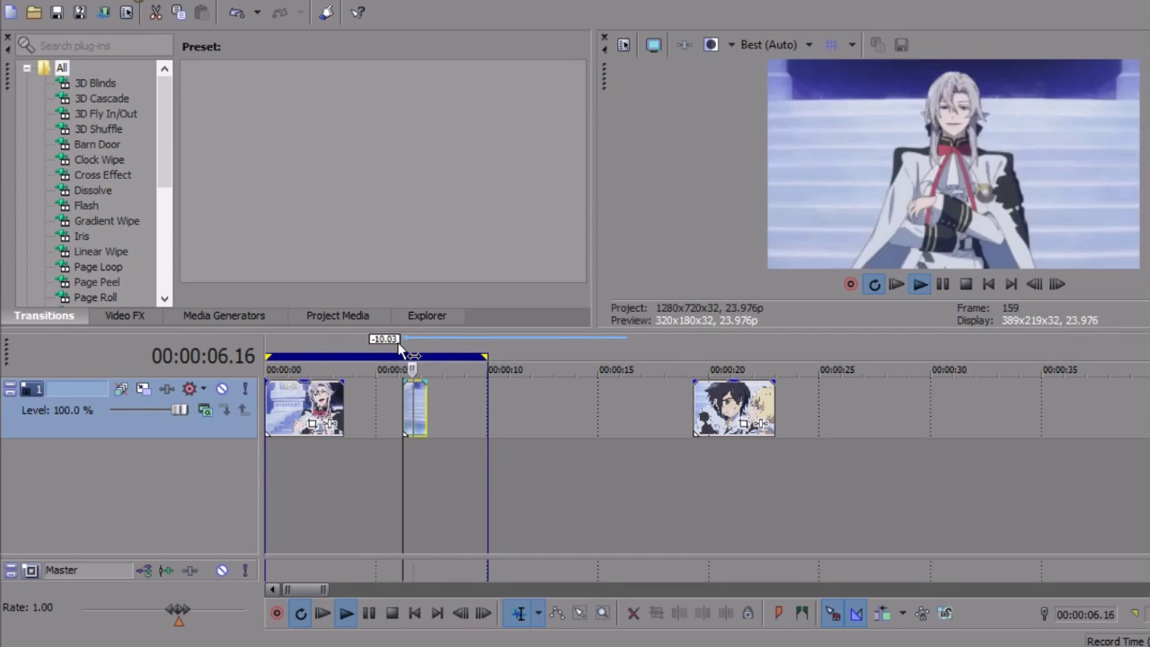
pyautogui.press('space')
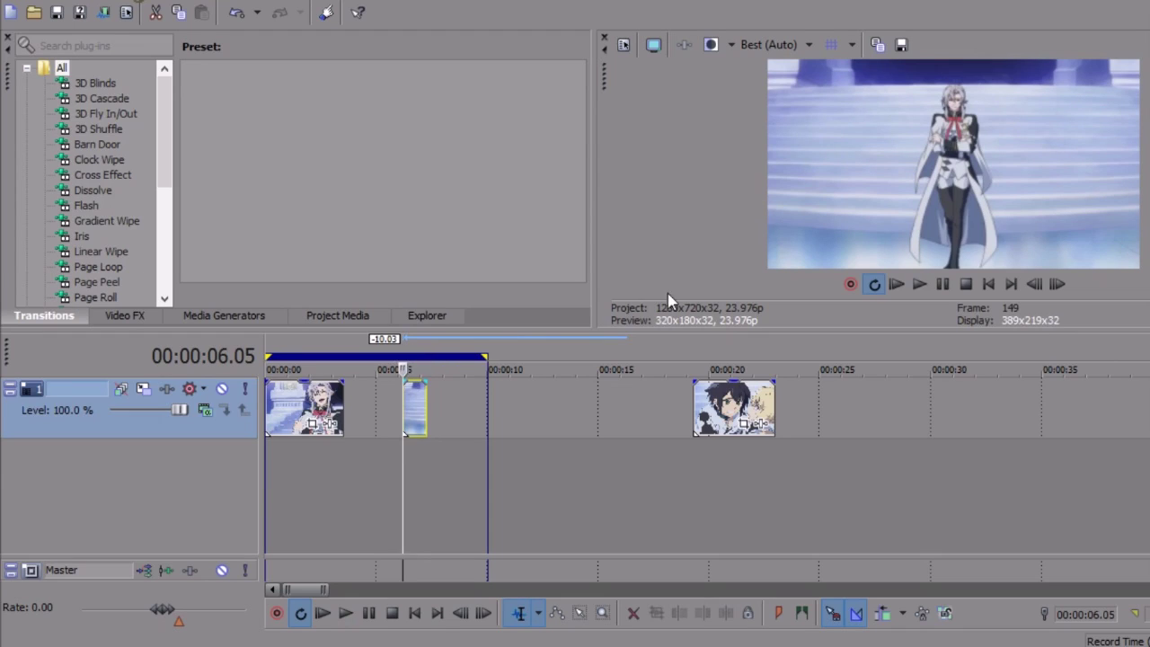
pyautogui.click(418, 342)
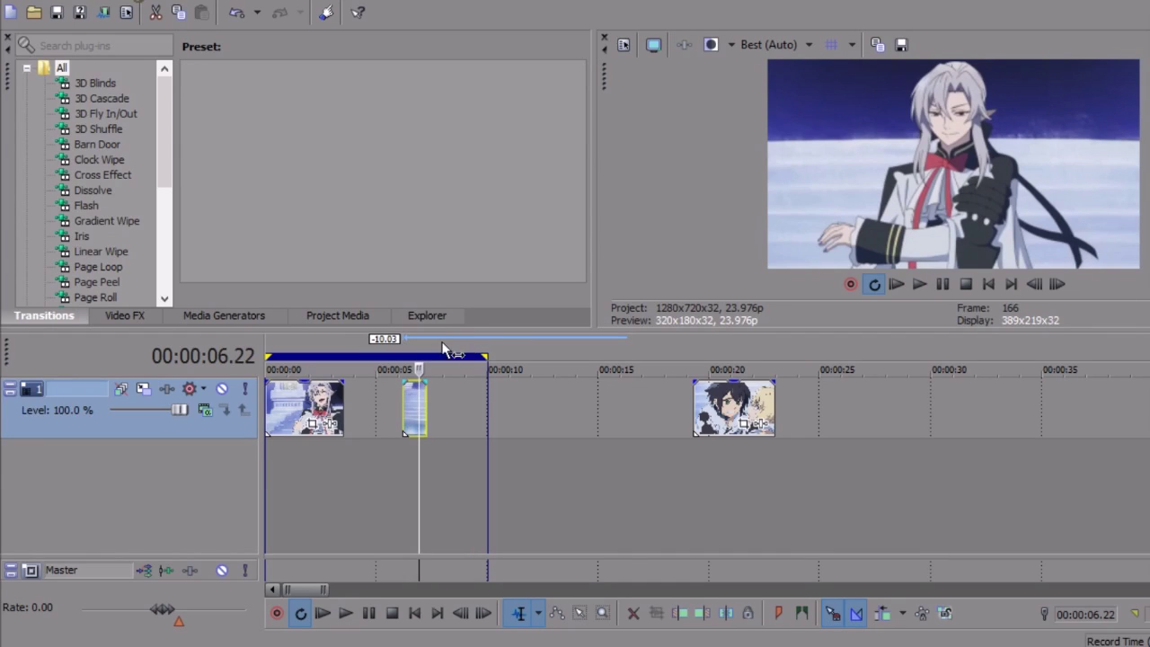
pyautogui.click(405, 347)
pyautogui.moveTo(418, 415); pyautogui.dragTo(581, 422)
# Add the TwixtorPRO effect to the first clip on the timeline.
pyautogui.click(291, 347)
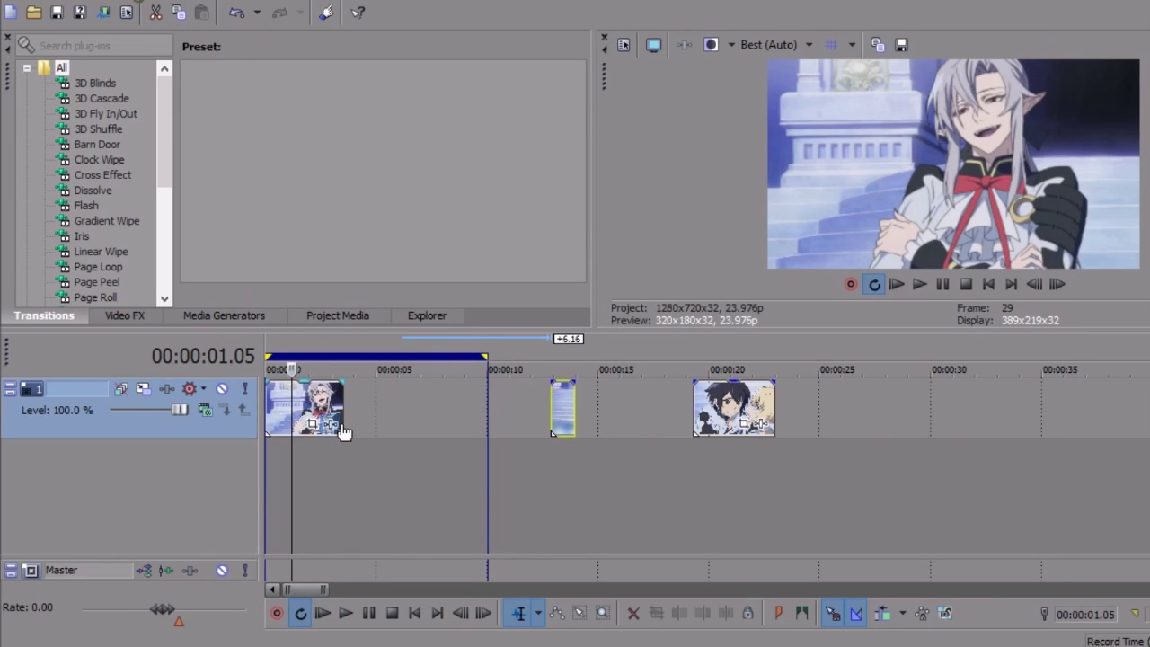
pyautogui.click(331, 424)
pyautogui.moveTo(501, 505); pyautogui.dragTo(728, 499)
pyautogui.click(806, 338)
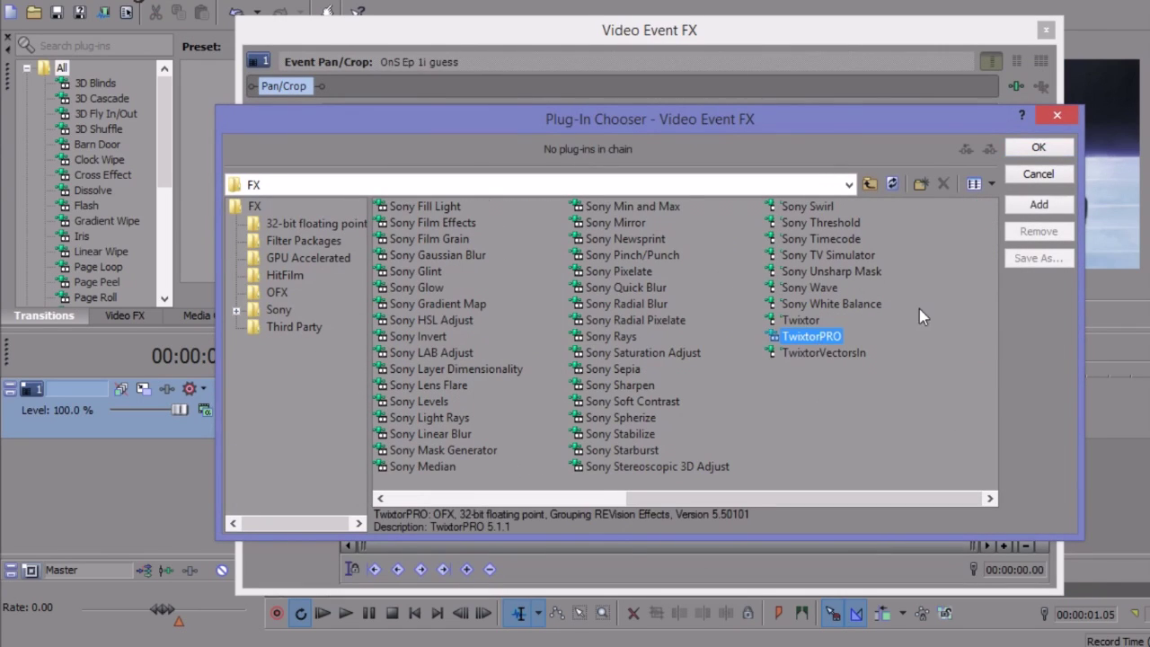
pyautogui.click(1038, 205)
pyautogui.click(1034, 153)
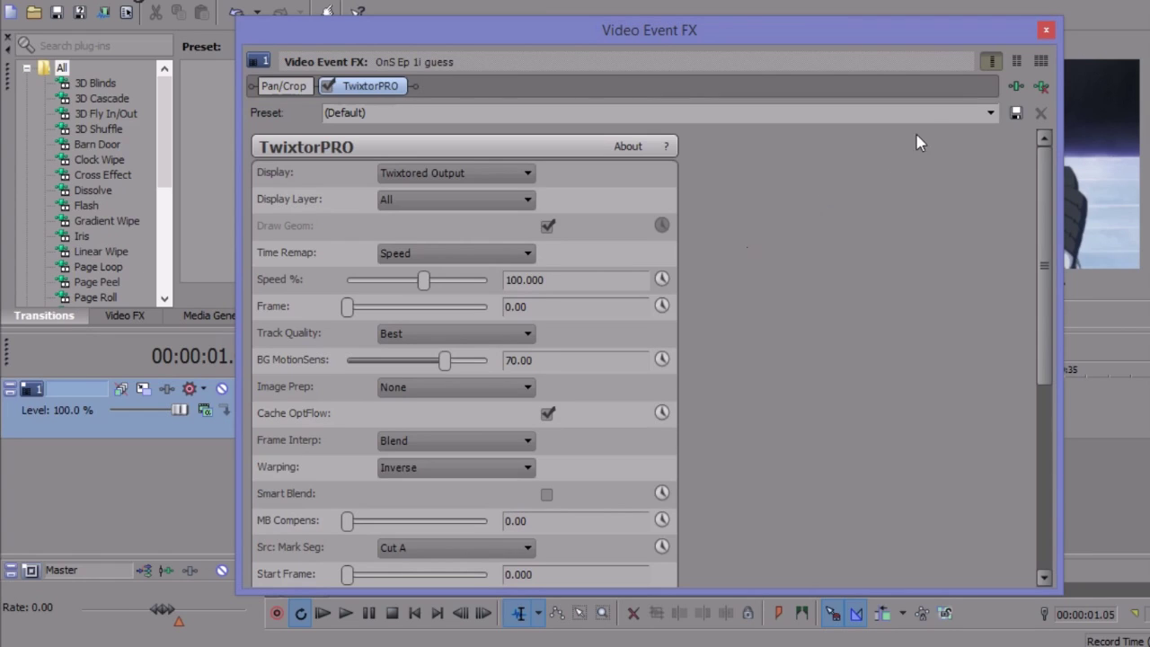
# Apply the "omfg i did it" preset to the first clip's TwixtorPRO effect and review its settings.
pyautogui.click(990, 113)
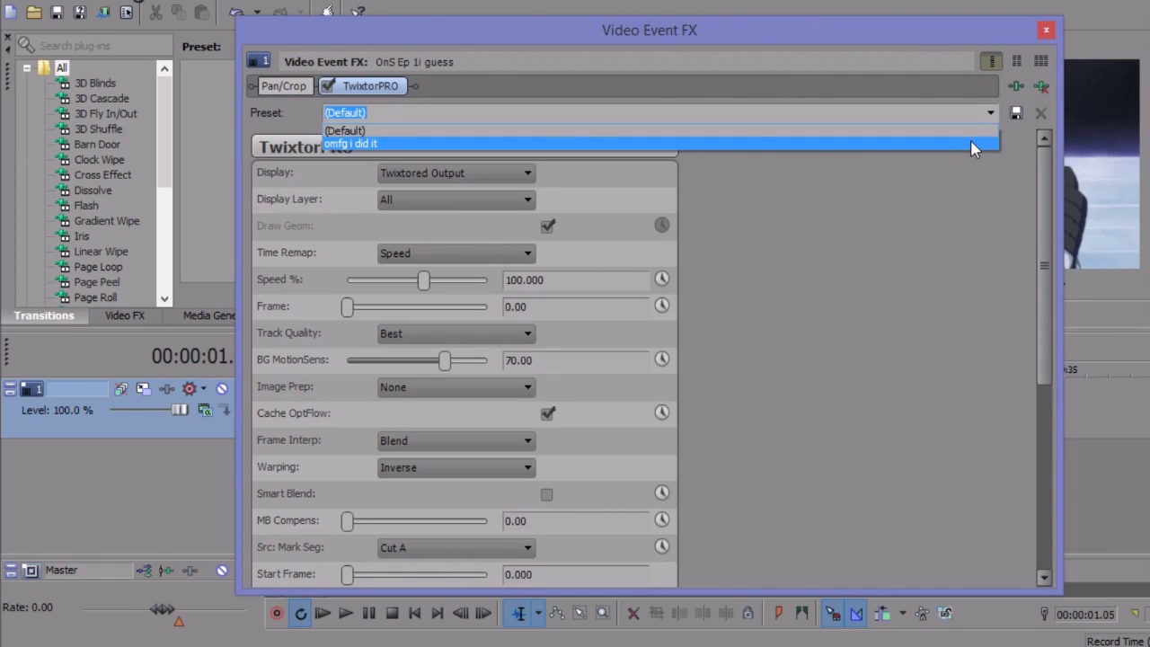
pyautogui.click(359, 143)
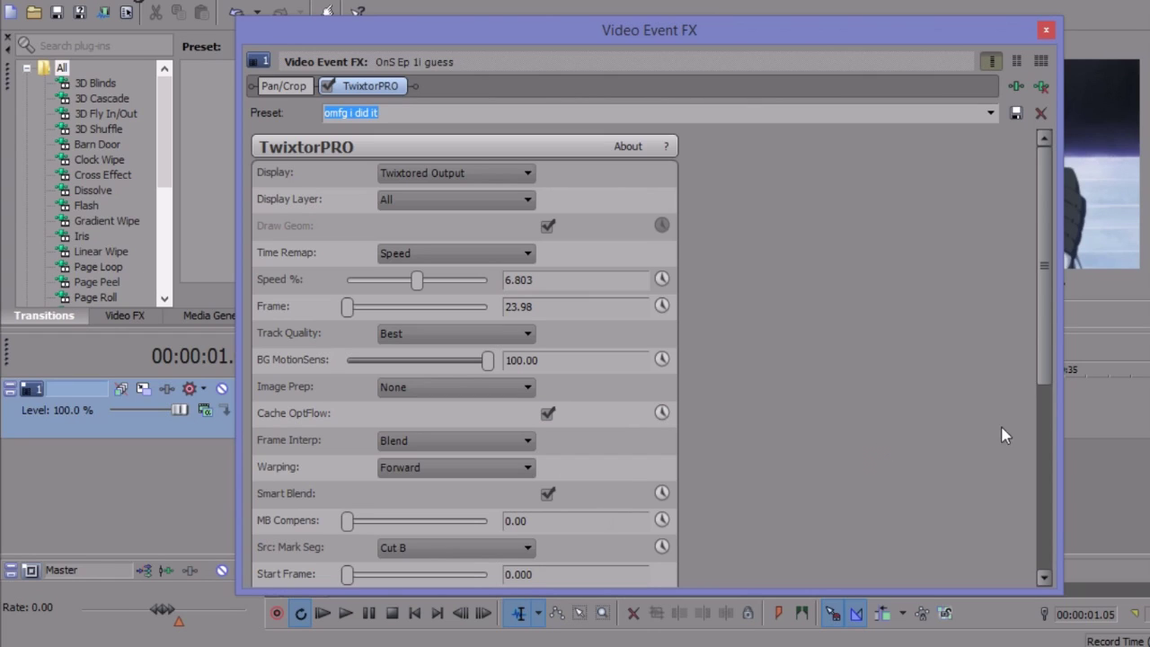
pyautogui.moveTo(1044, 351); pyautogui.dragTo(1058, 511)
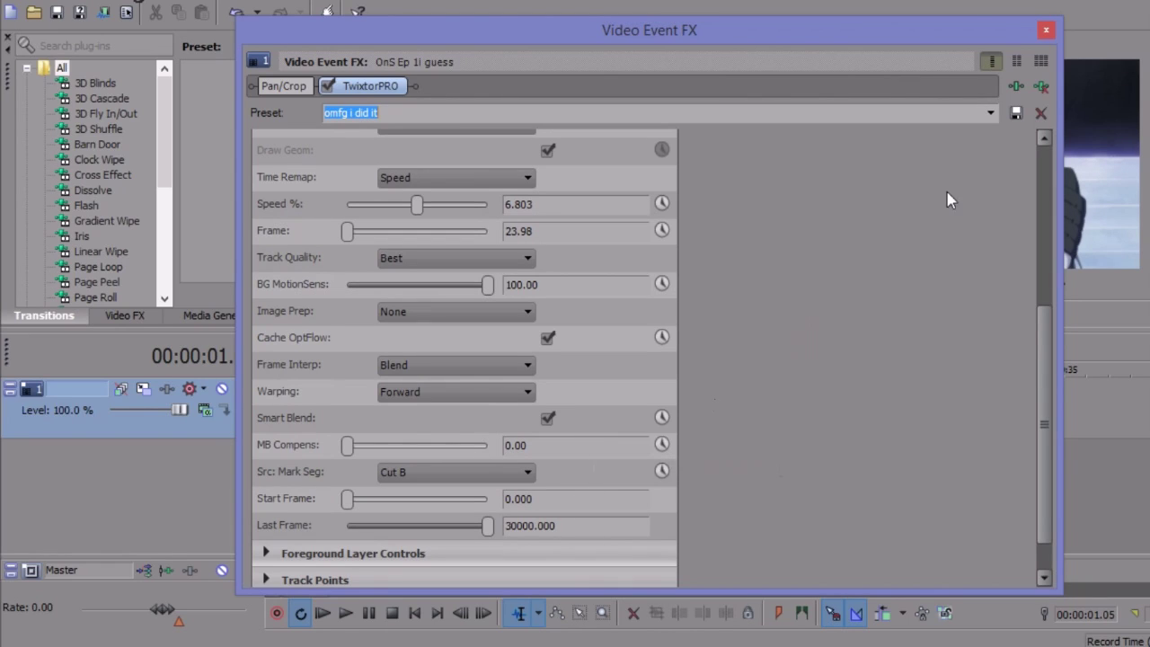
pyautogui.click(1046, 33)
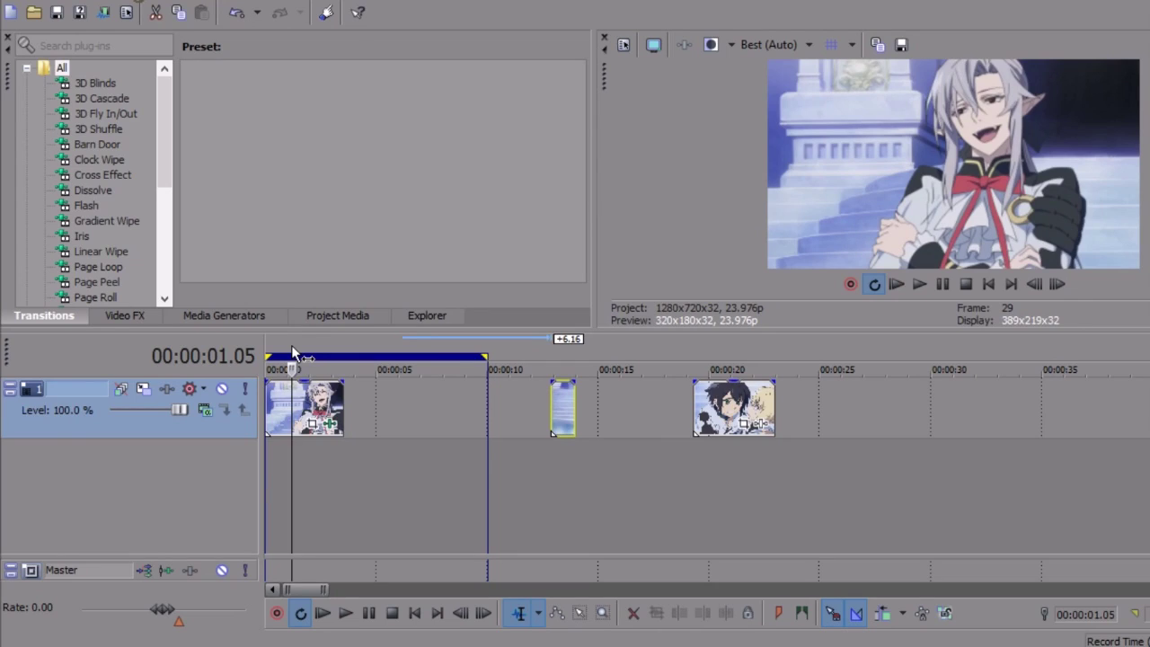
# Return the playhead to the timeline start and set the first clip's resampling to Disable resample.
pyautogui.moveTo(295, 353); pyautogui.dragTo(267, 359)
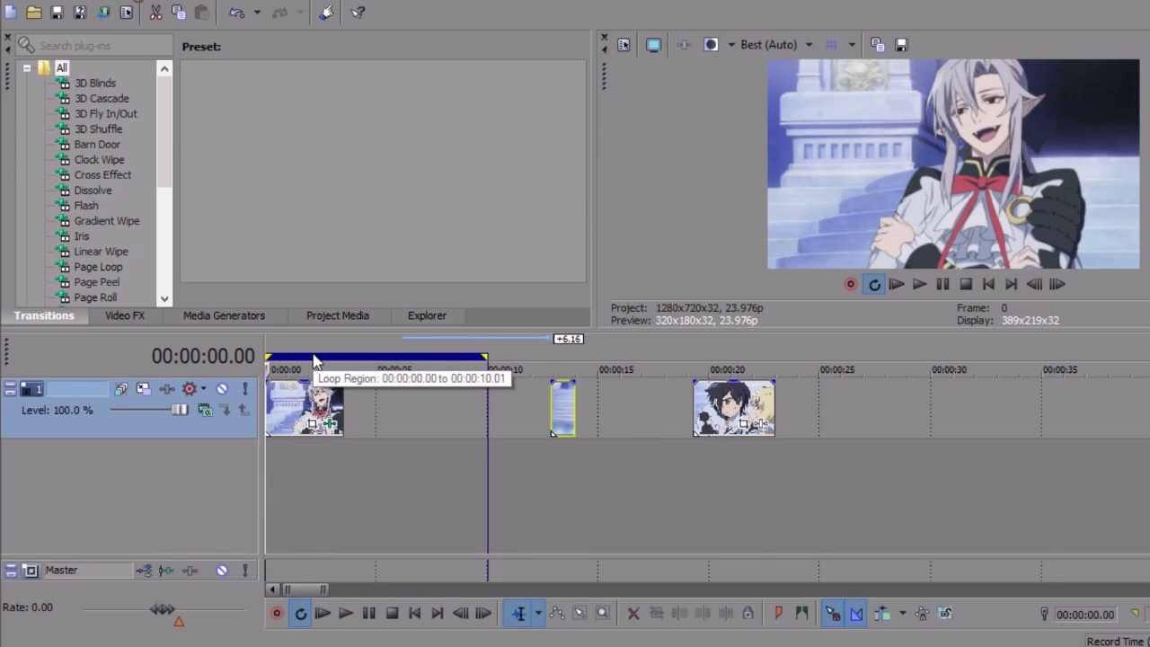
pyautogui.click(308, 406)
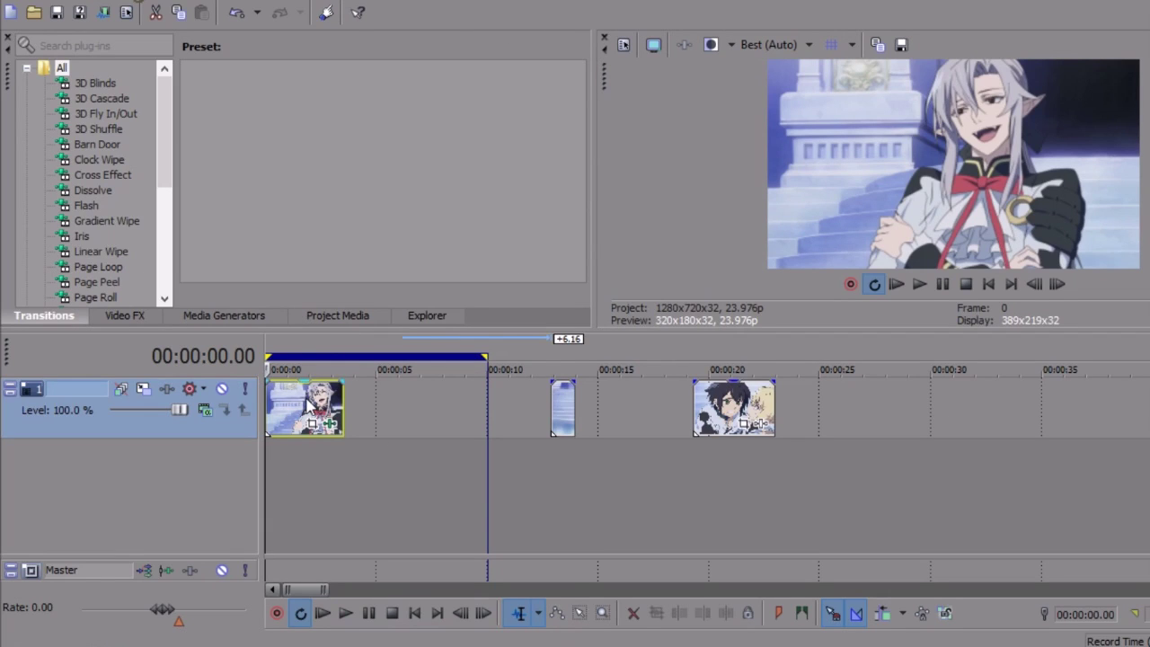
pyautogui.rightClick(307, 406)
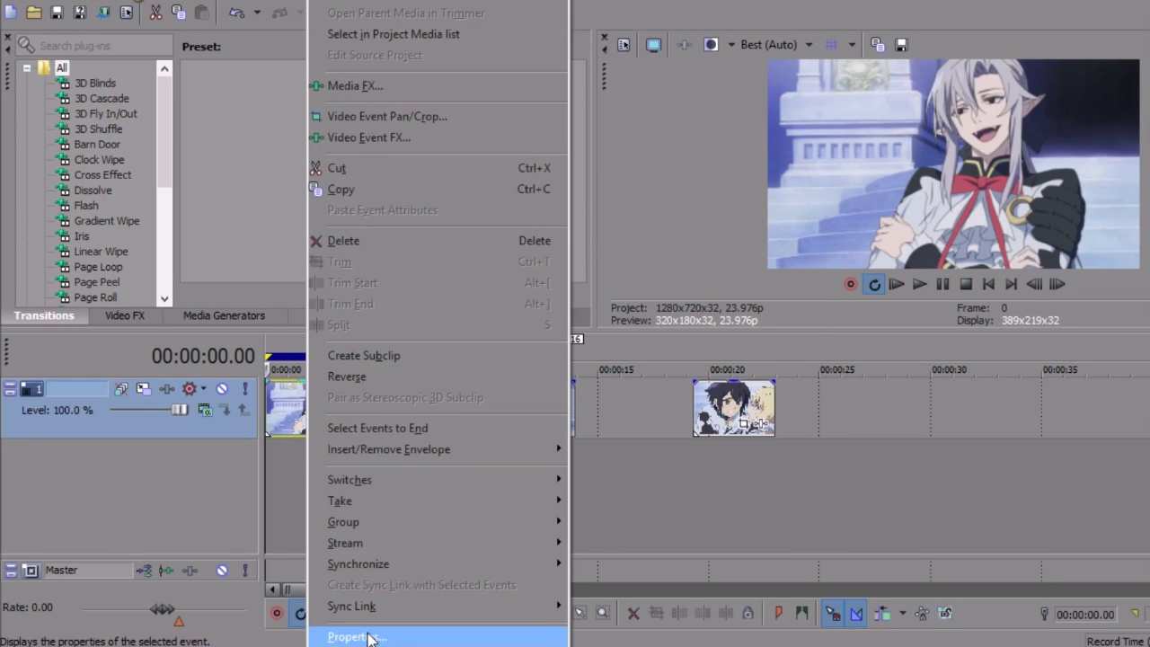
pyautogui.click(368, 636)
pyautogui.click(542, 256)
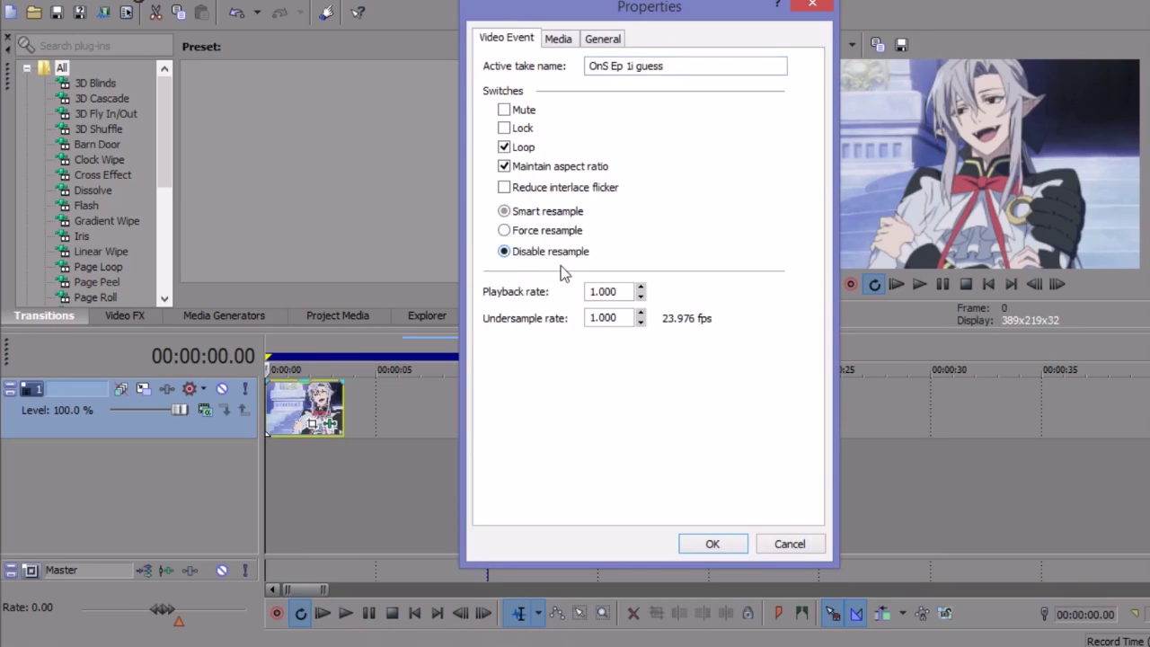
pyautogui.click(690, 543)
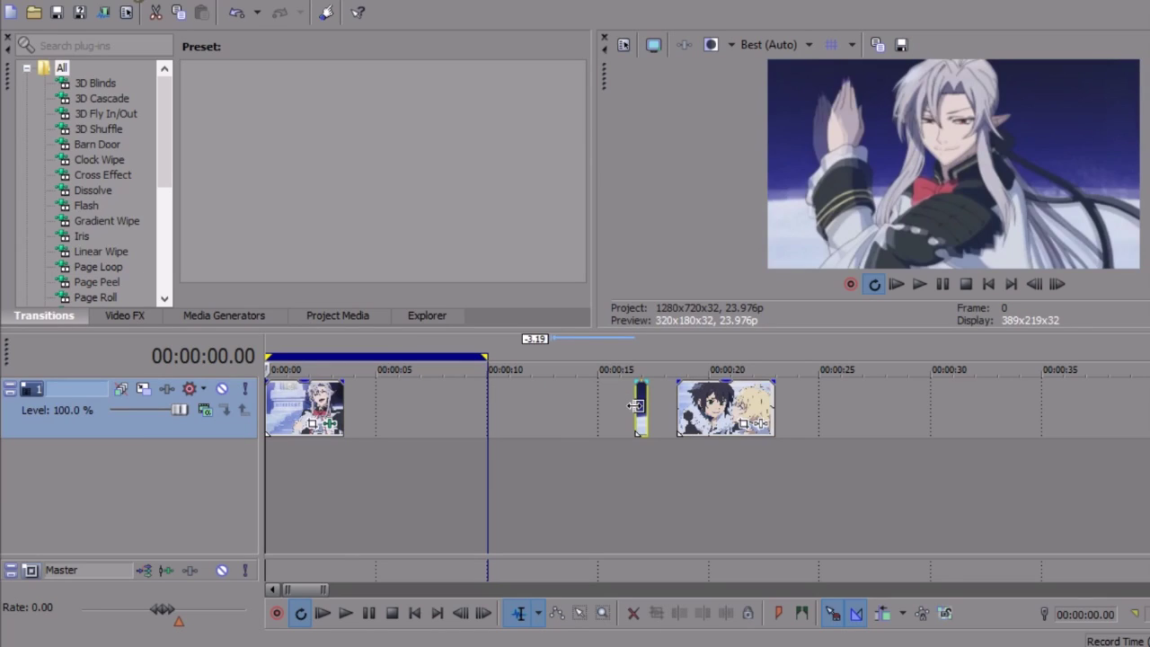
# Fine-tune the start trim of the short middle clip to about 16.5 seconds on the timeline, comparing neighbouring frames.
pyautogui.moveTo(635, 406); pyautogui.dragTo(633, 406)
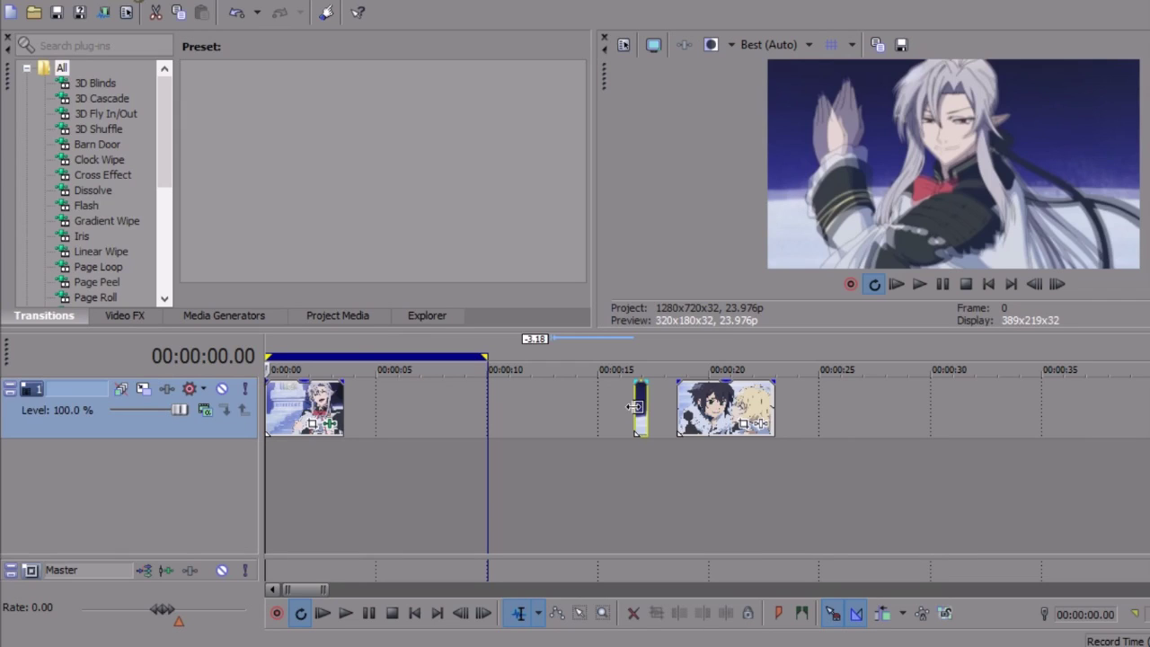
pyautogui.moveTo(636, 405)
pyautogui.mouseDown()
pyautogui.moveTo(622, 411)
pyautogui.moveTo(632, 413)
pyautogui.mouseUp()
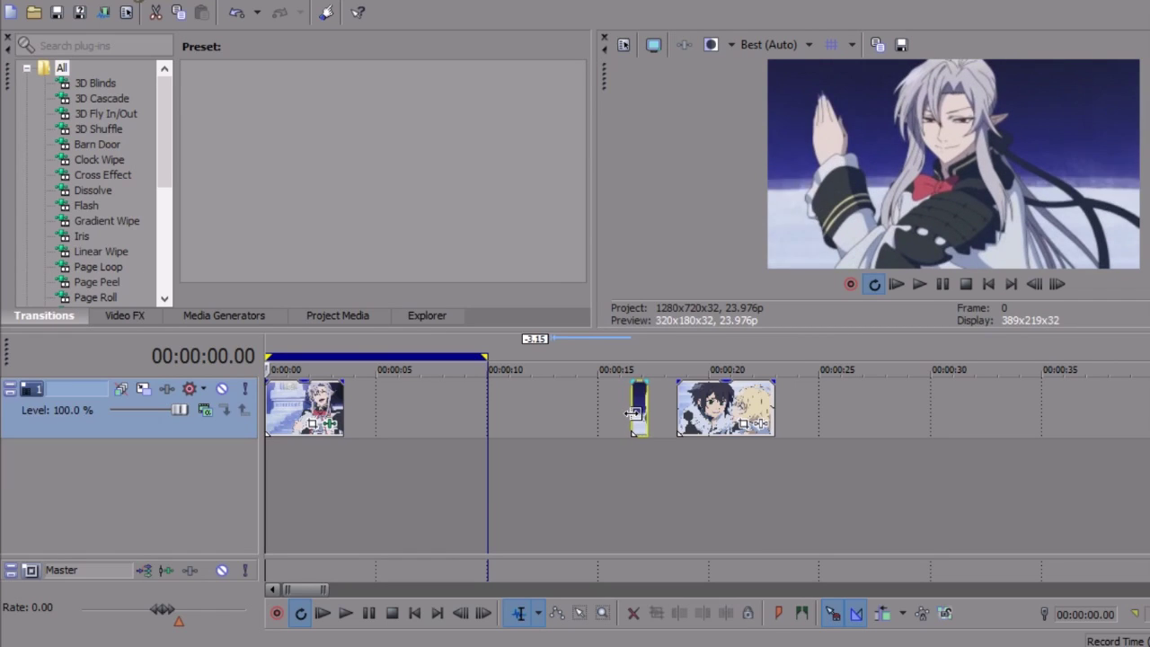
pyautogui.moveTo(632, 413); pyautogui.dragTo(635, 410)
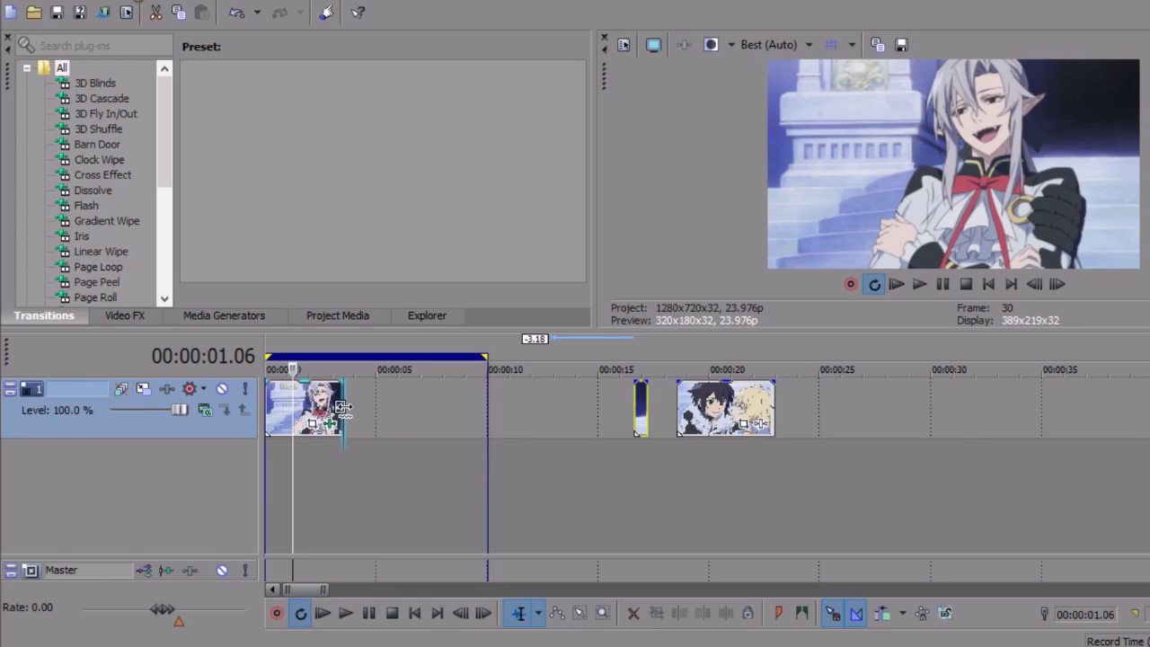
# Trim the first clip's end back to 21 frames, extend it to about 5 seconds and play it back.
pyautogui.moveTo(342, 406); pyautogui.dragTo(254, 407)
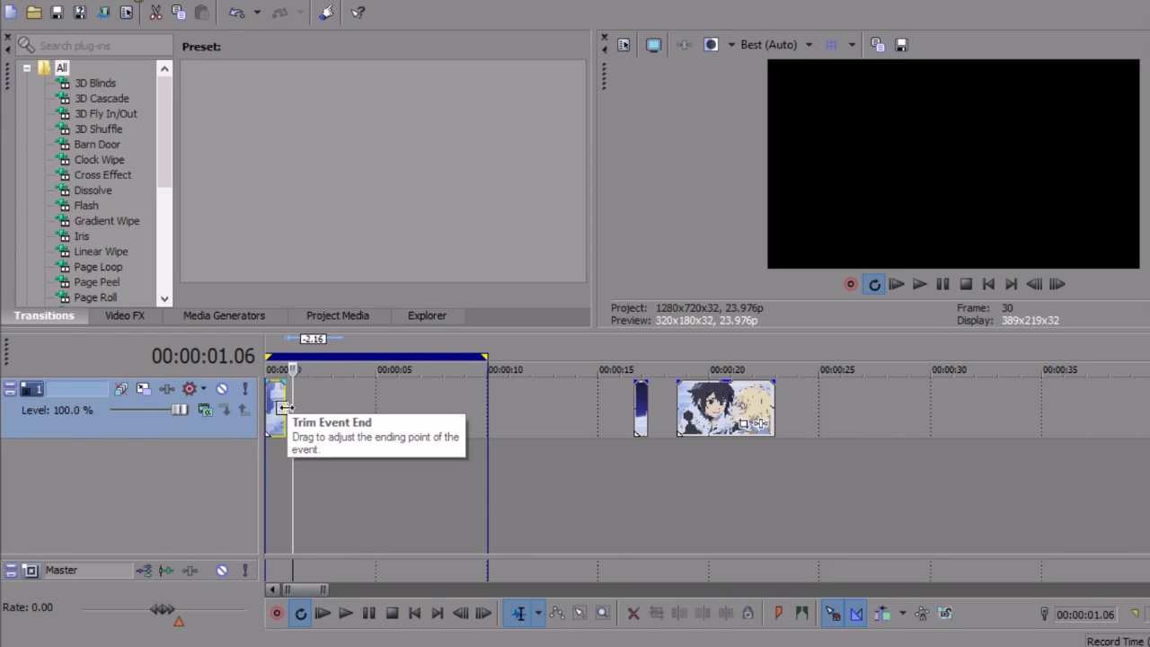
pyautogui.click(285, 407)
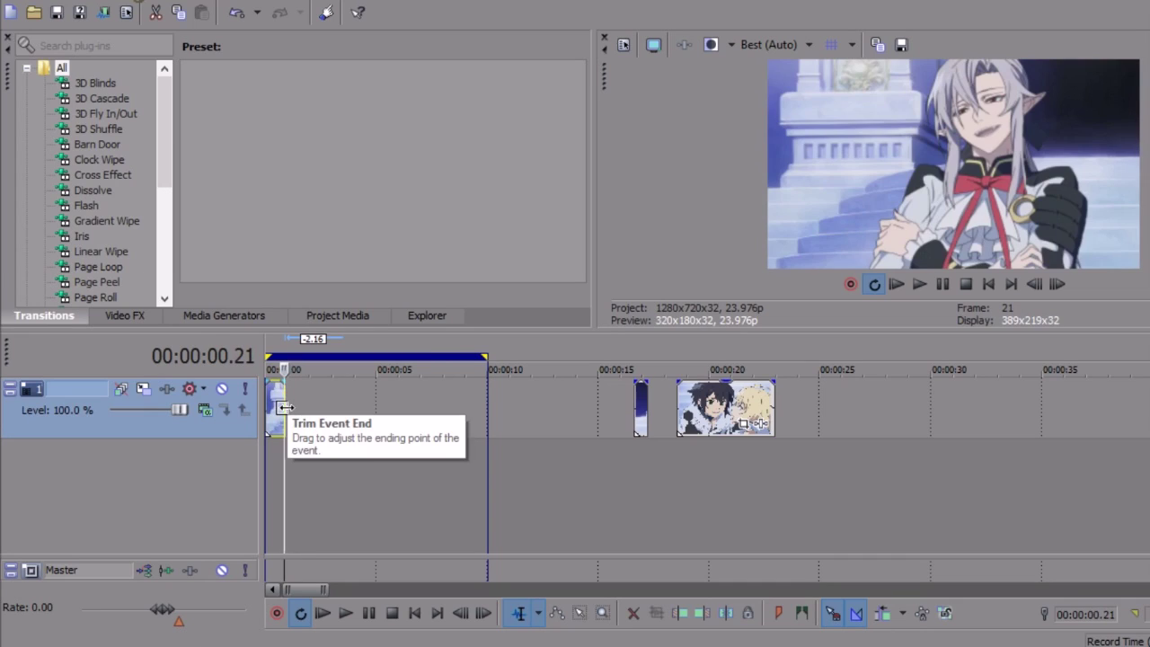
pyautogui.moveTo(293, 408); pyautogui.dragTo(382, 412)
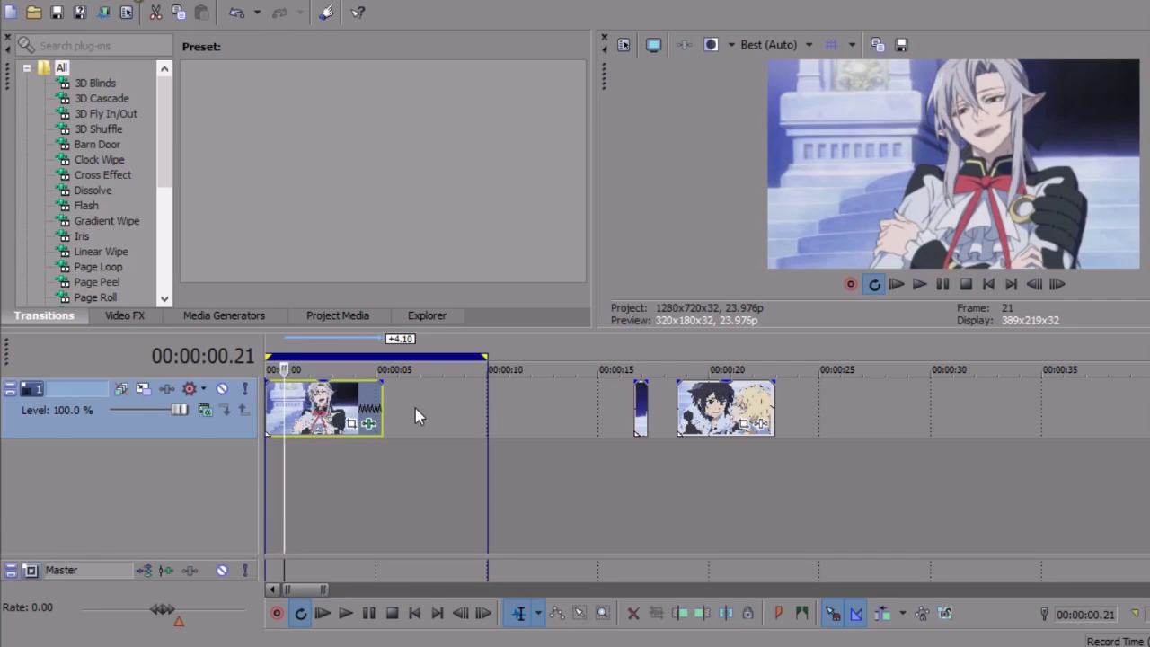
pyautogui.press('space')
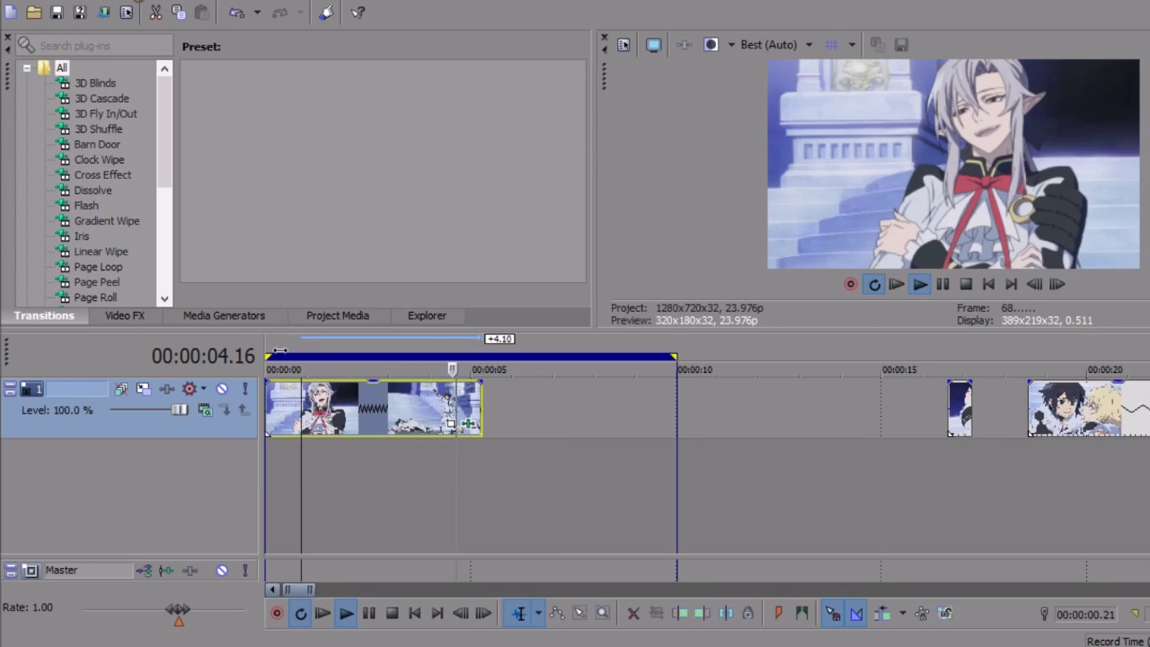
pyautogui.press('space')
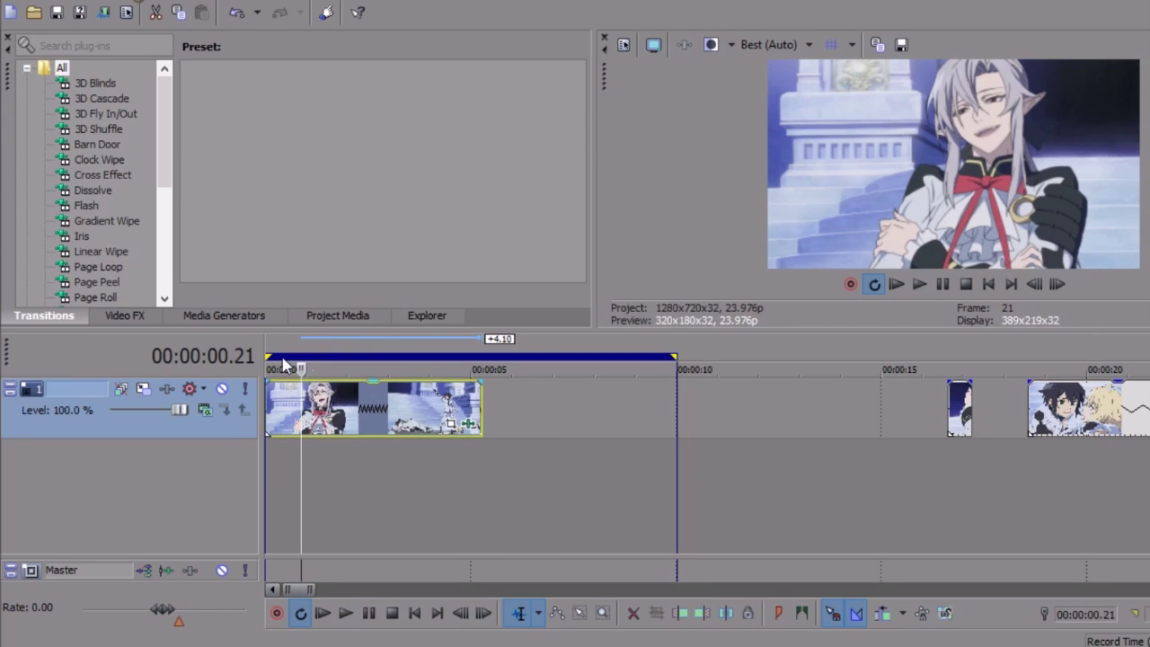
# Shorten the first clip to about 2.2 seconds and the loop region to about 2.8 seconds.
pyautogui.click(273, 346)
pyautogui.moveTo(481, 411); pyautogui.dragTo(374, 413)
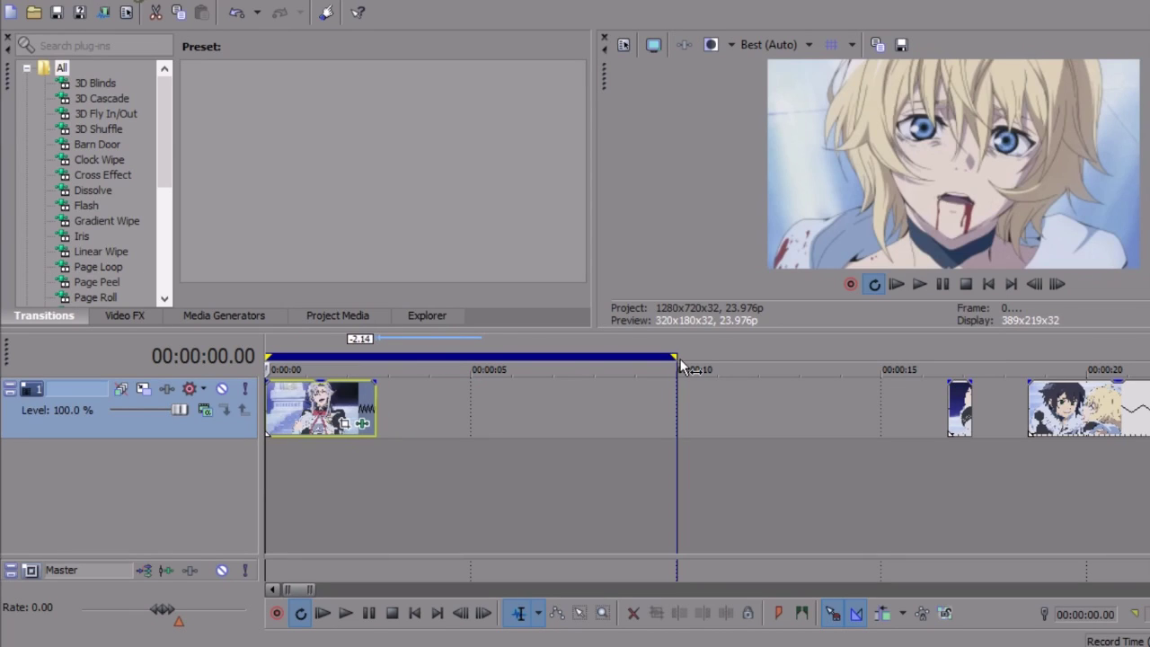
pyautogui.moveTo(675, 354); pyautogui.dragTo(436, 342)
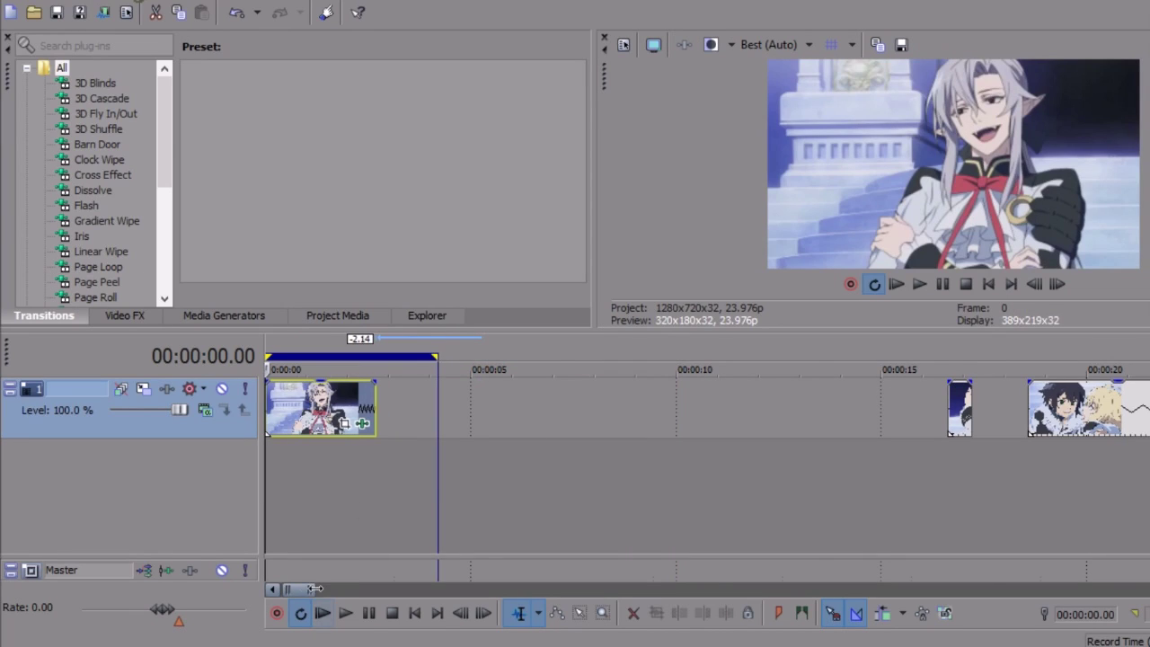
pyautogui.moveTo(314, 588); pyautogui.dragTo(305, 588)
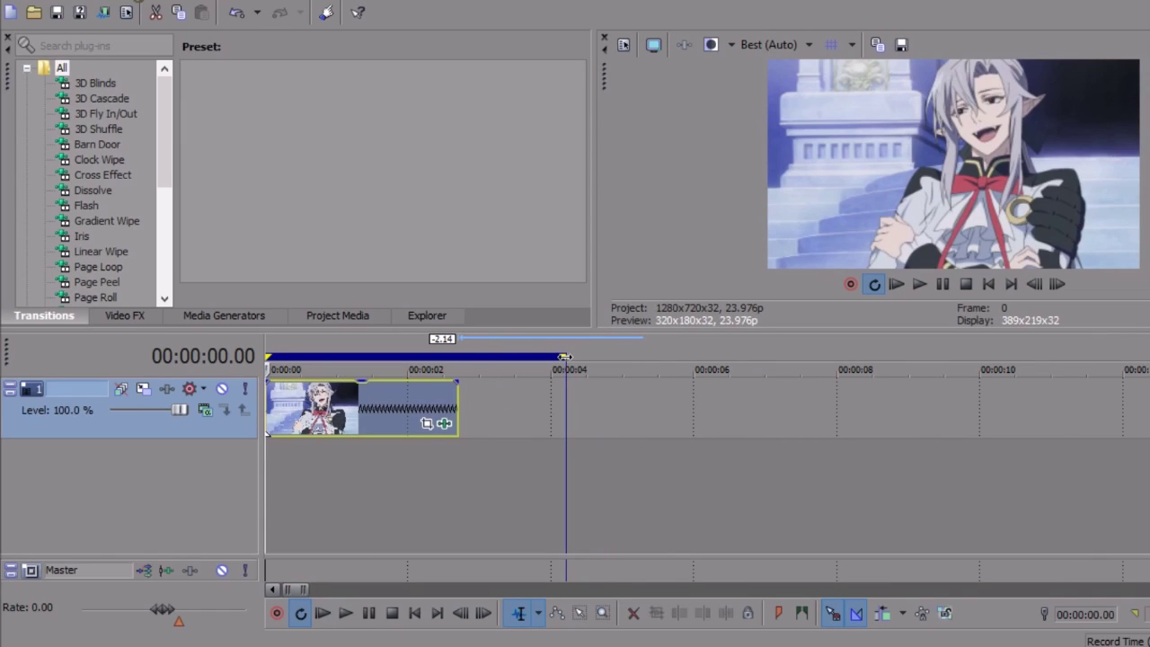
pyautogui.moveTo(564, 357); pyautogui.dragTo(558, 357)
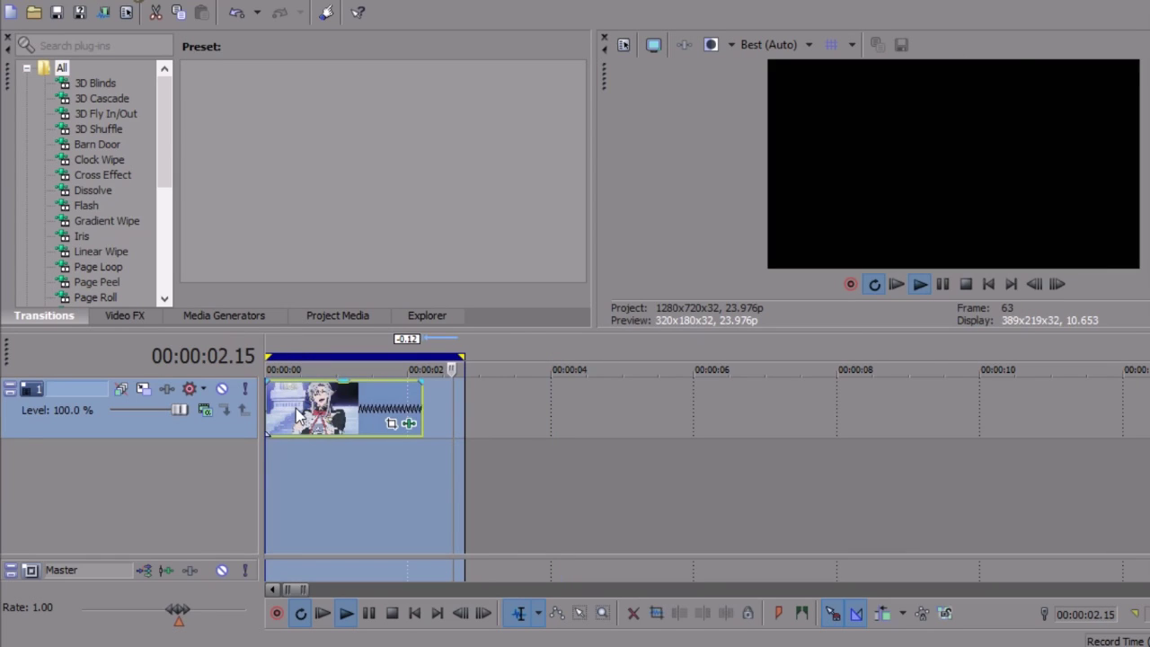
# Replay the shortened first clip from its start to check the slowed motion.
pyautogui.click(268, 346)
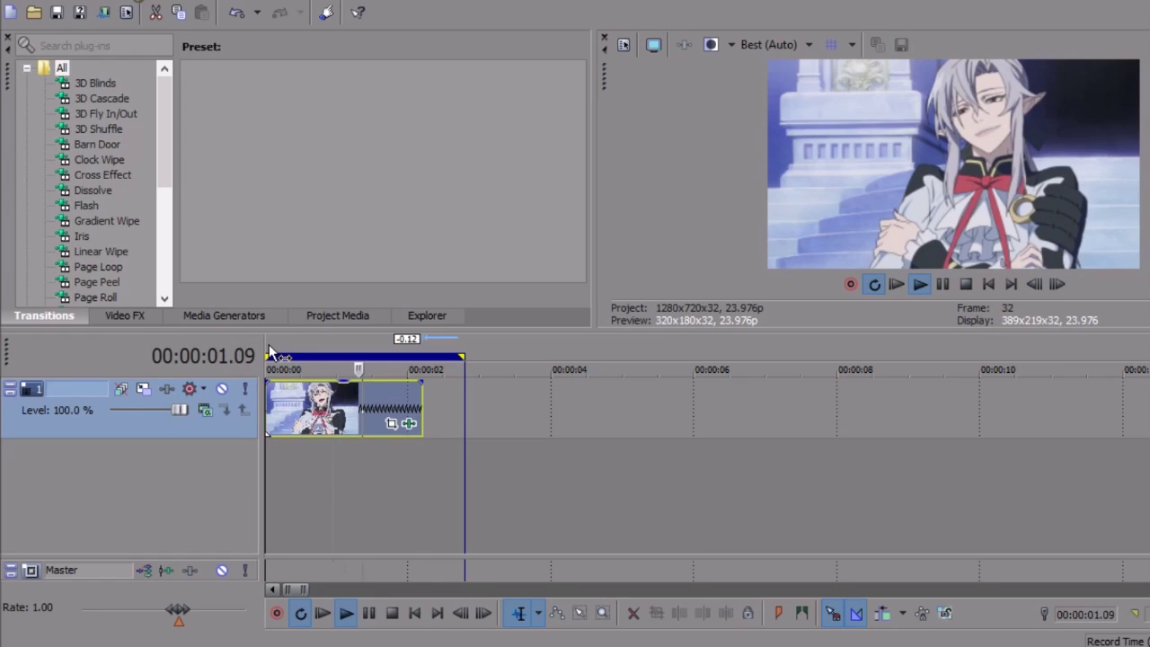
pyautogui.click(269, 344)
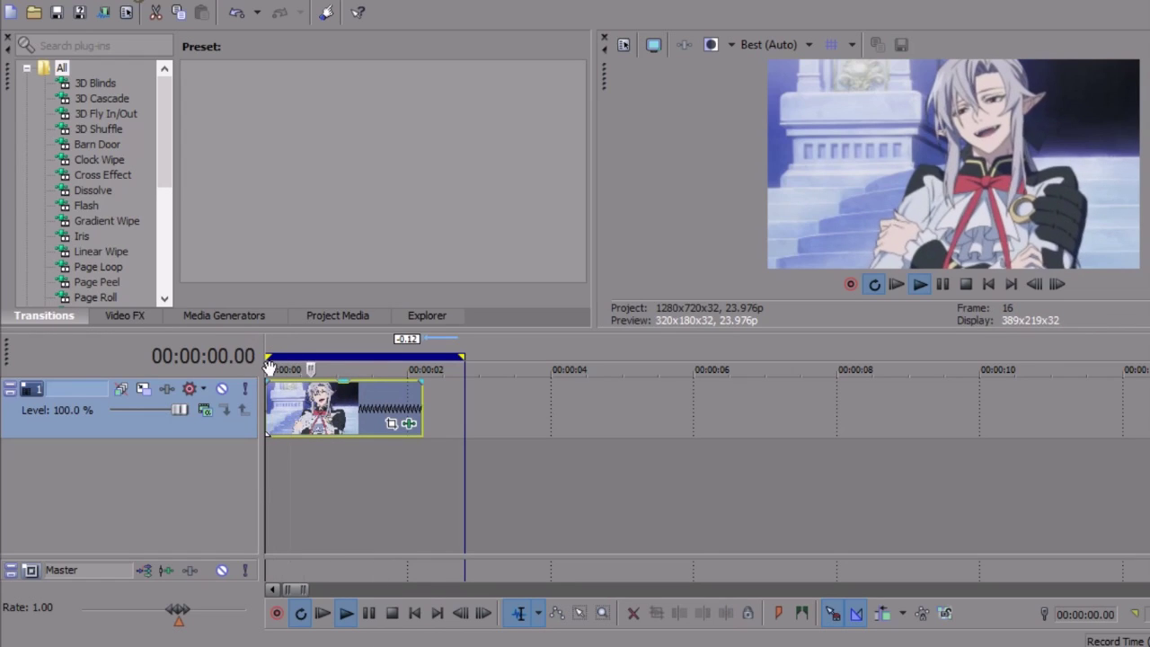
# Trim both ends of the first clip to a length of about 1.5 seconds and replay it from its start.
pyautogui.press('space')
pyautogui.moveTo(308, 409); pyautogui.dragTo(262, 409)
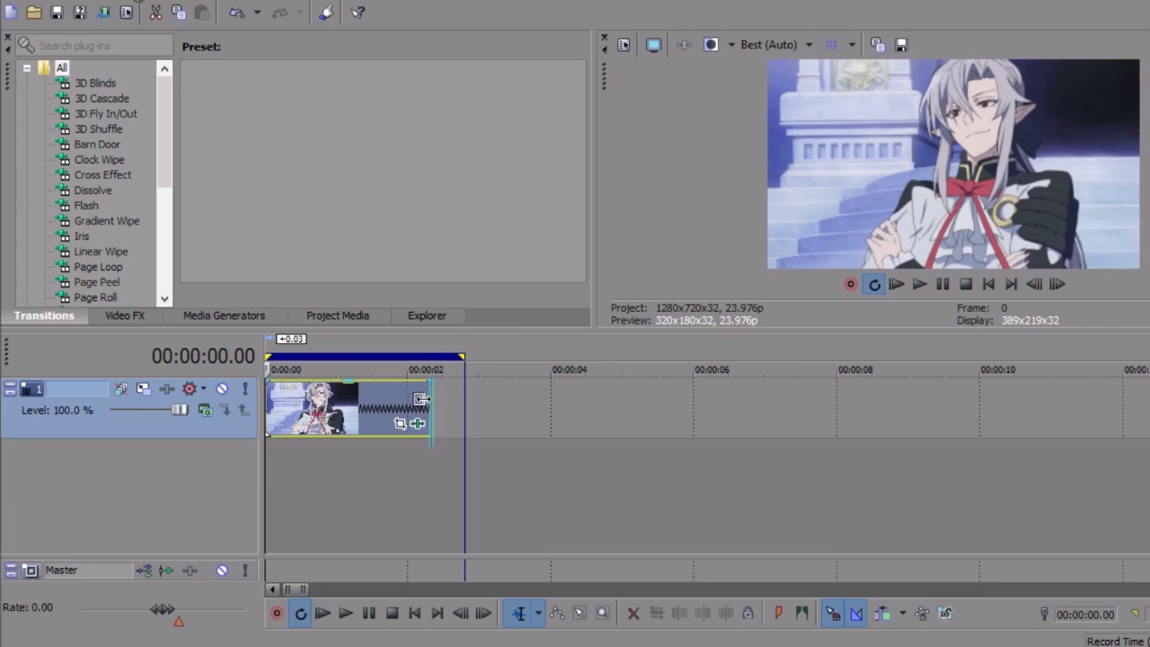
pyautogui.moveTo(430, 407); pyautogui.dragTo(431, 402)
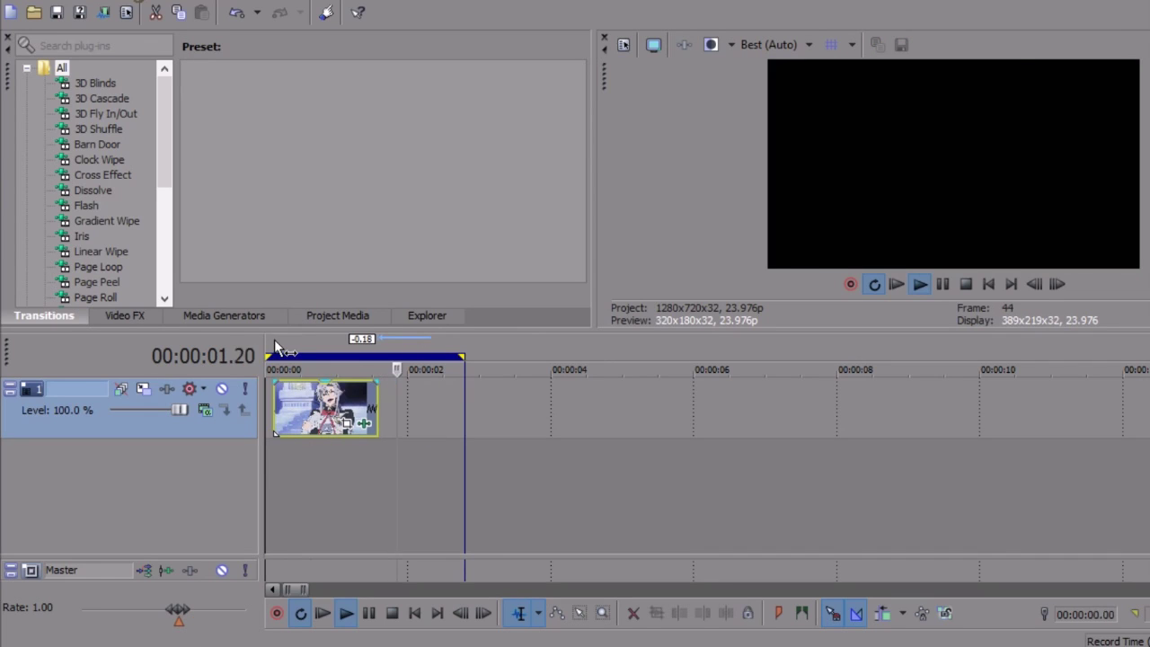
pyautogui.click(276, 345)
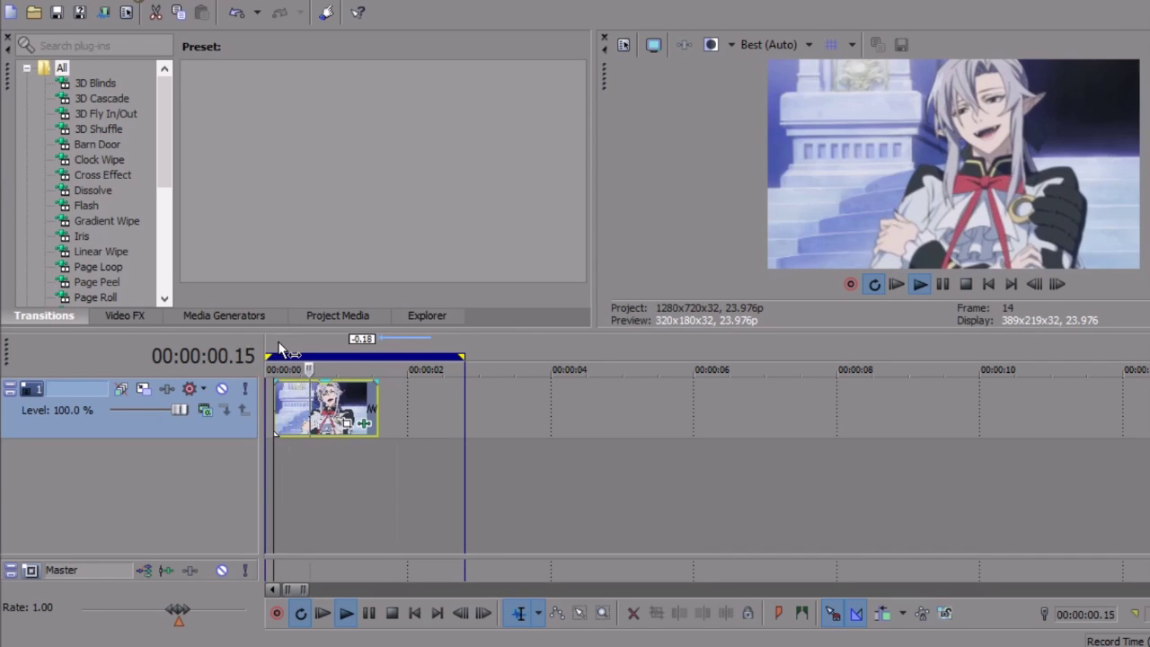
pyautogui.click(271, 342)
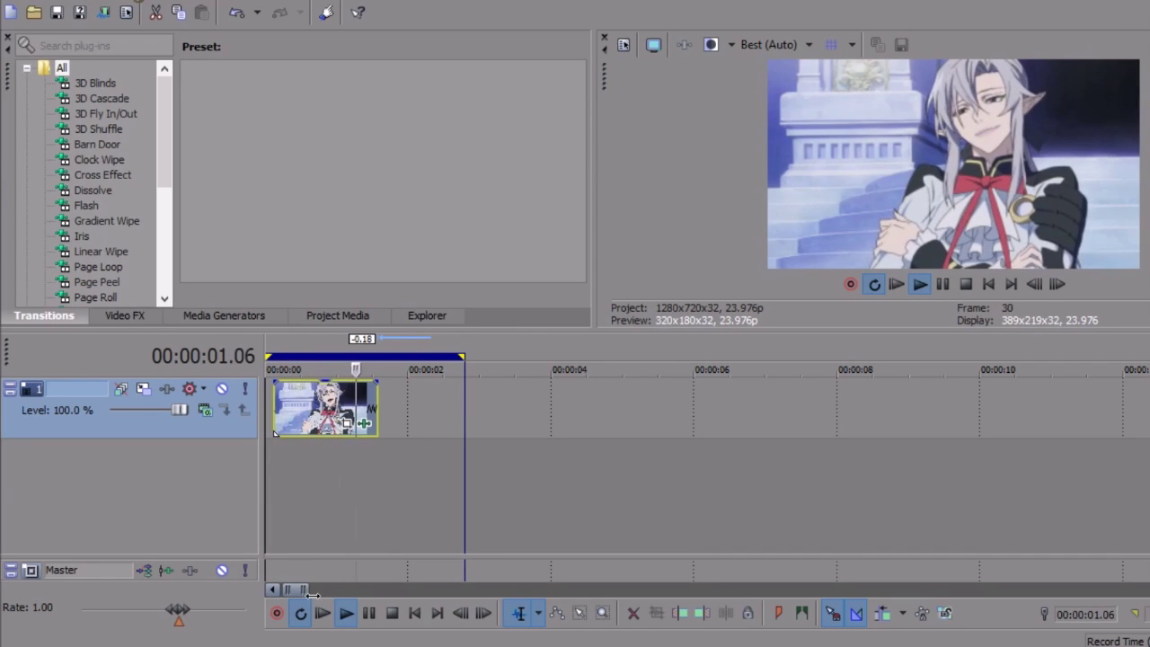
# Move the last clip forward to start at 00:00:02.19, at the end of the loop region, and preview it.
pyautogui.moveTo(304, 588); pyautogui.dragTo(311, 586)
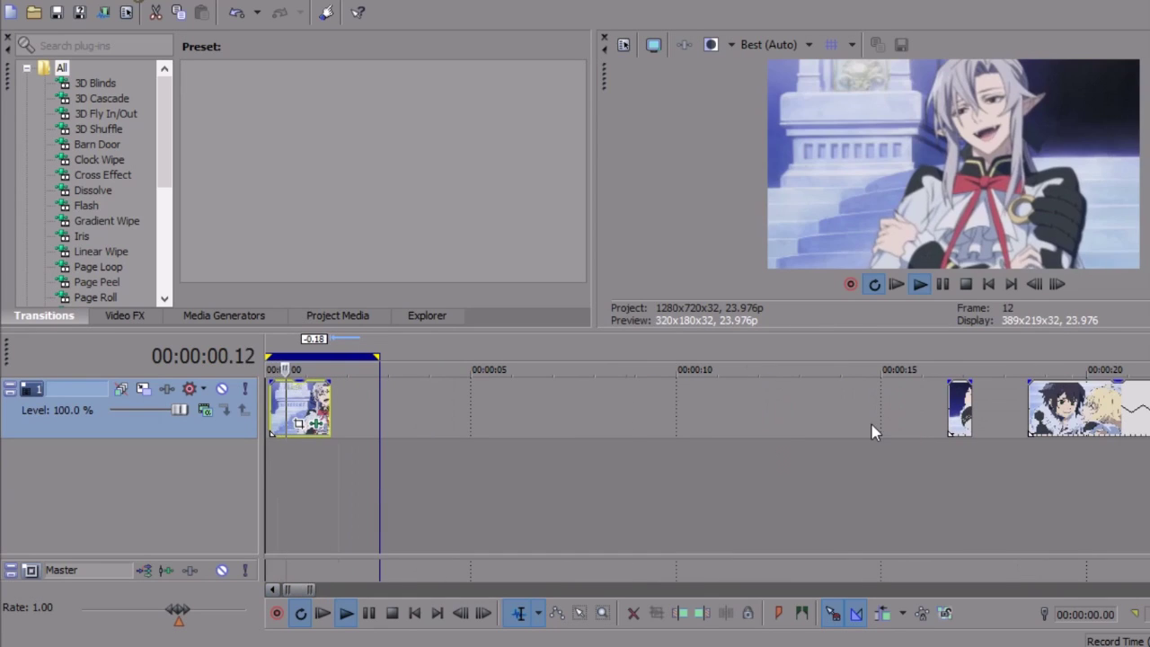
pyautogui.moveTo(1039, 415); pyautogui.dragTo(377, 415)
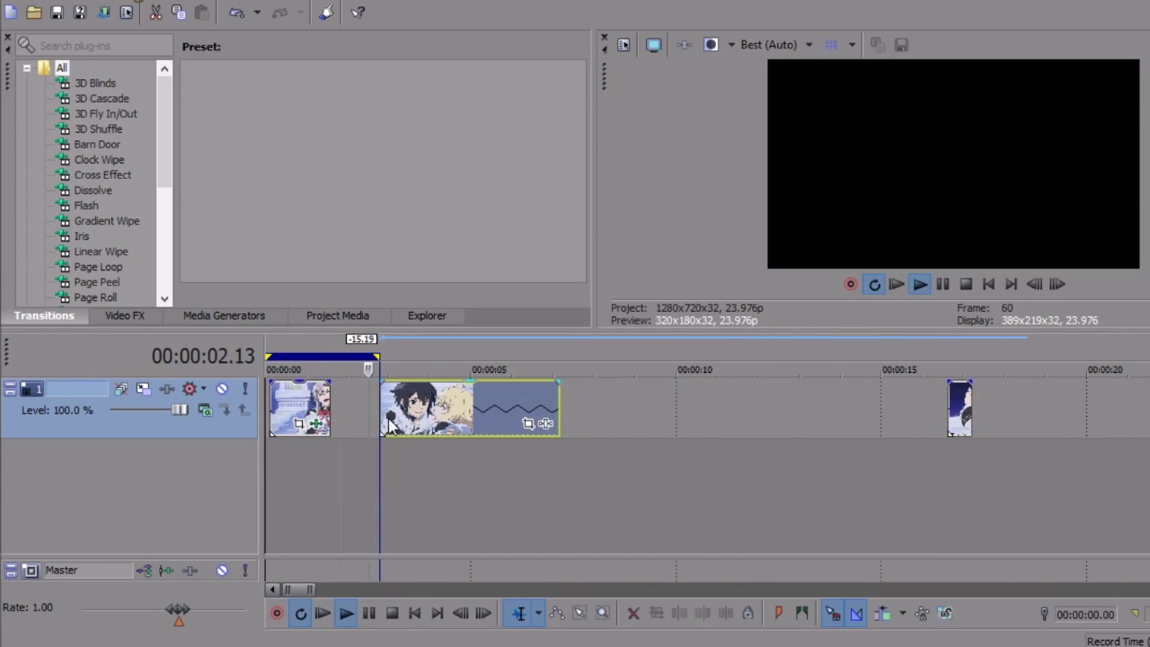
pyautogui.click(386, 354)
pyautogui.press('space')
pyautogui.press('space')
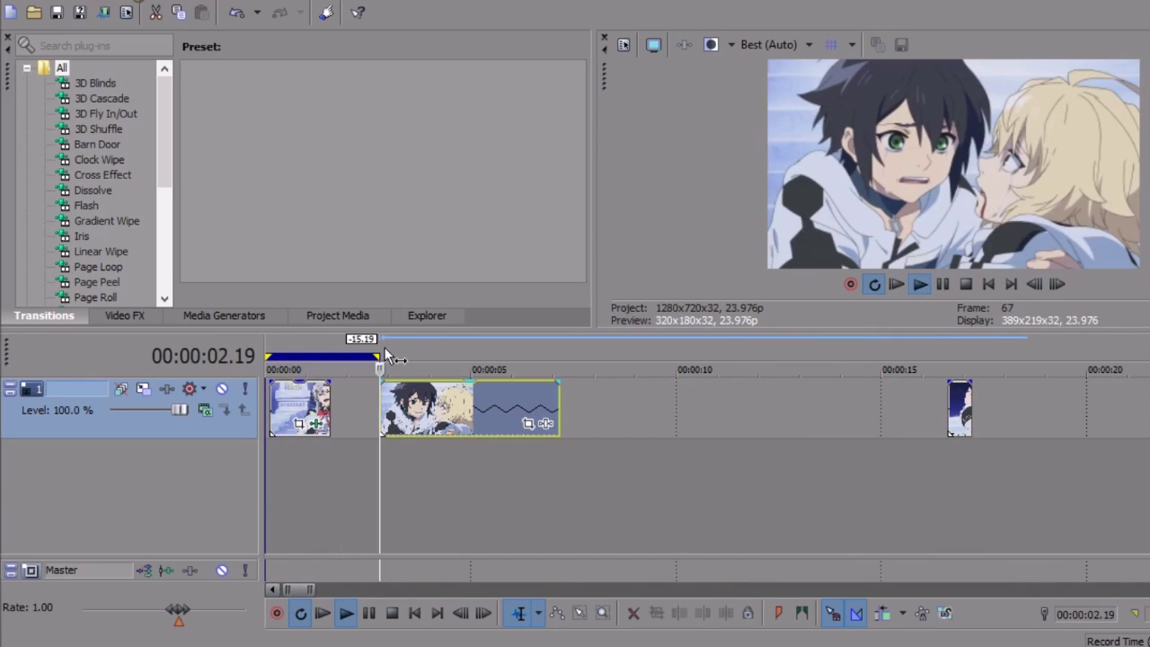
pyautogui.press('space')
# Copy the first clip and paste its event attributes onto the second clip.
pyautogui.rightClick(303, 409)
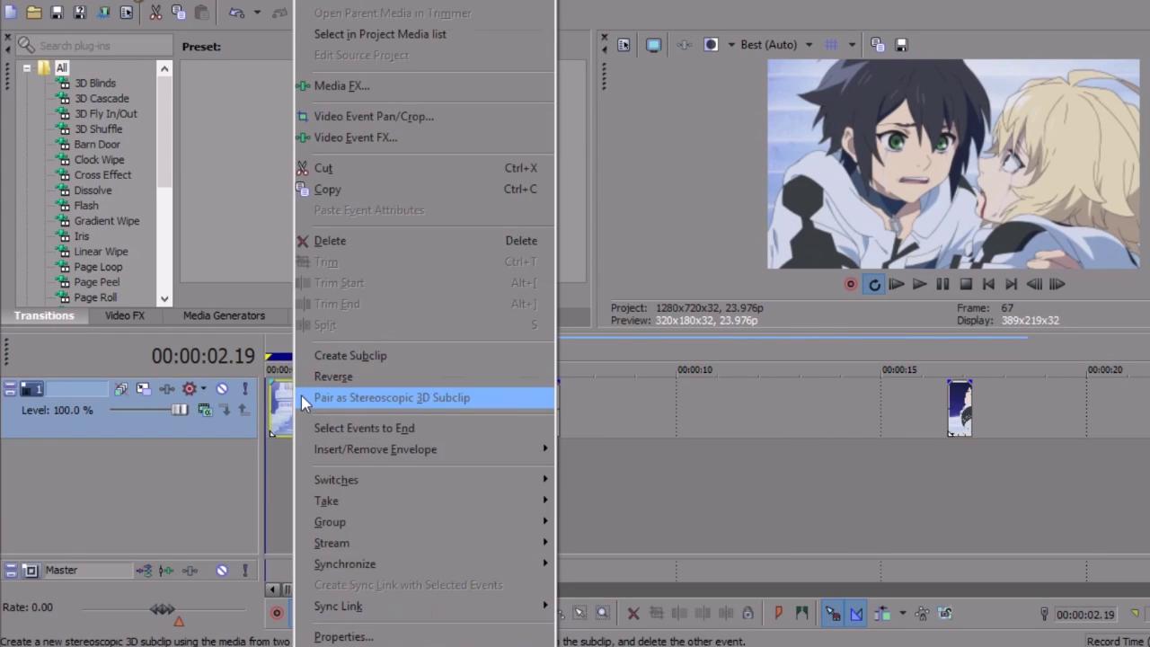
pyautogui.click(365, 192)
pyautogui.click(429, 404)
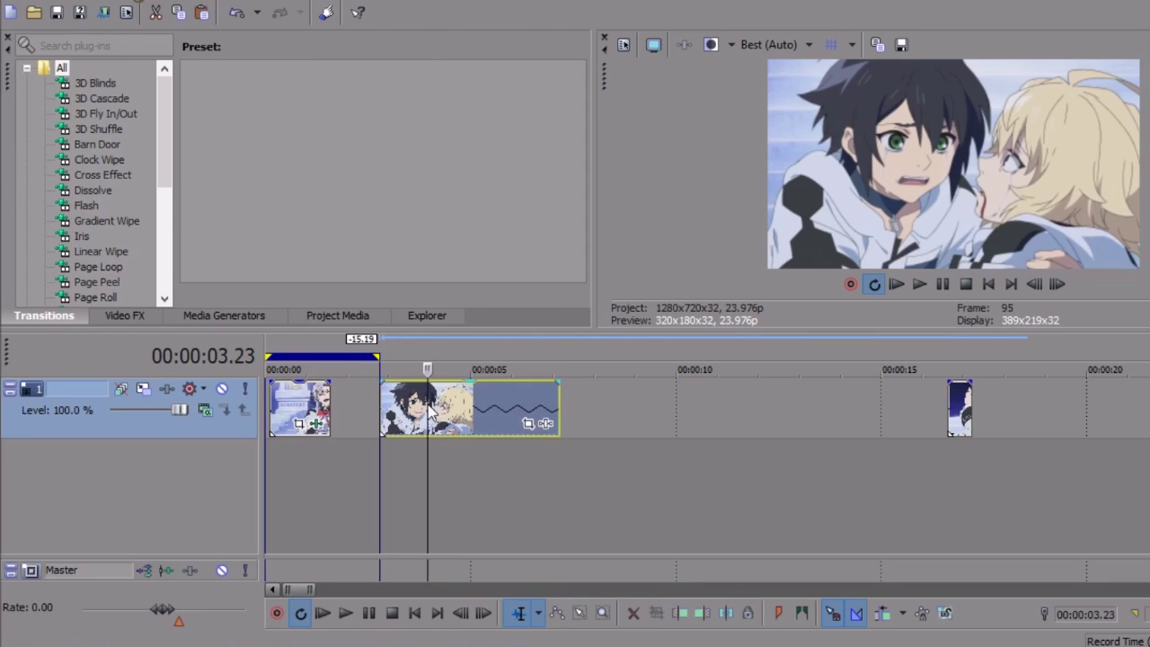
pyautogui.rightClick(428, 404)
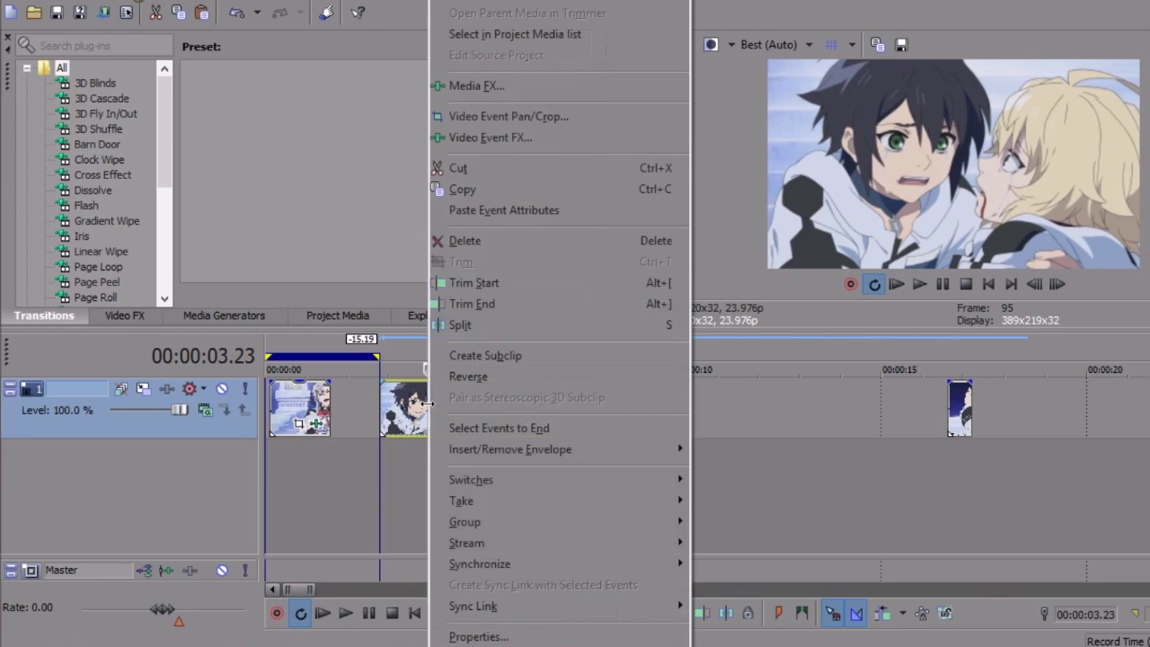
pyautogui.click(498, 212)
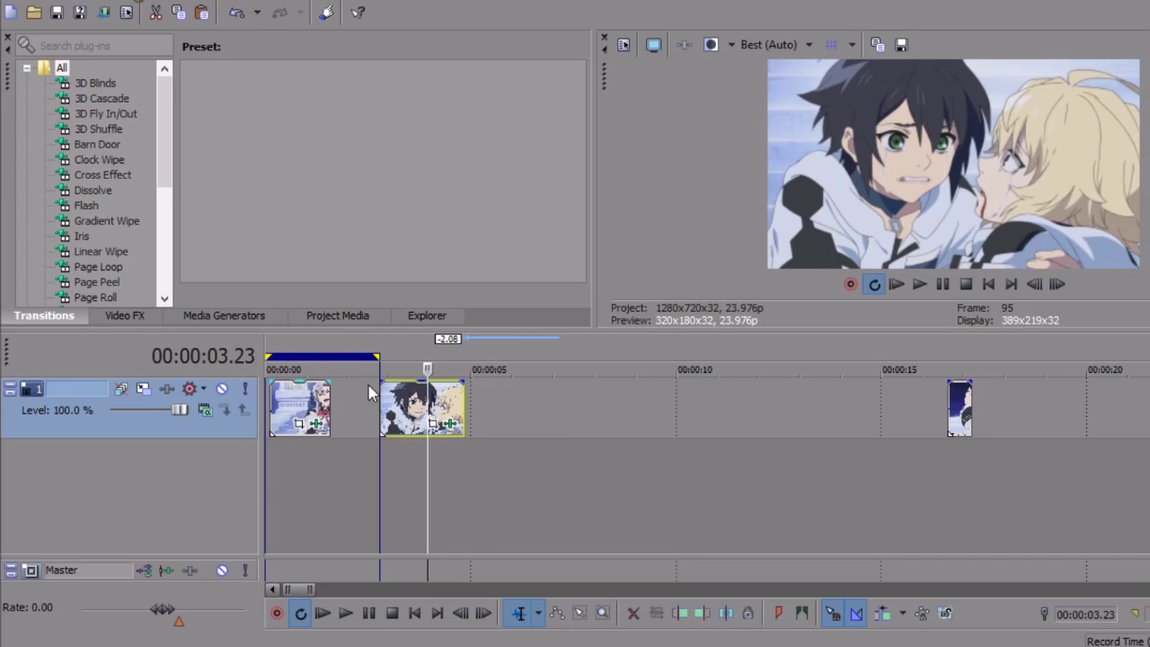
# Trim the second clip to about 1.1 seconds, place it directly after the first clip and loop playback around it.
pyautogui.moveTo(464, 406)
pyautogui.mouseDown()
pyautogui.moveTo(480, 409)
pyautogui.moveTo(448, 411)
pyautogui.mouseUp()
pyautogui.moveTo(477, 418)
pyautogui.mouseDown()
pyautogui.moveTo(432, 425)
pyautogui.moveTo(470, 425)
pyautogui.moveTo(455, 434)
pyautogui.moveTo(480, 412)
pyautogui.moveTo(465, 411)
pyautogui.mouseUp()
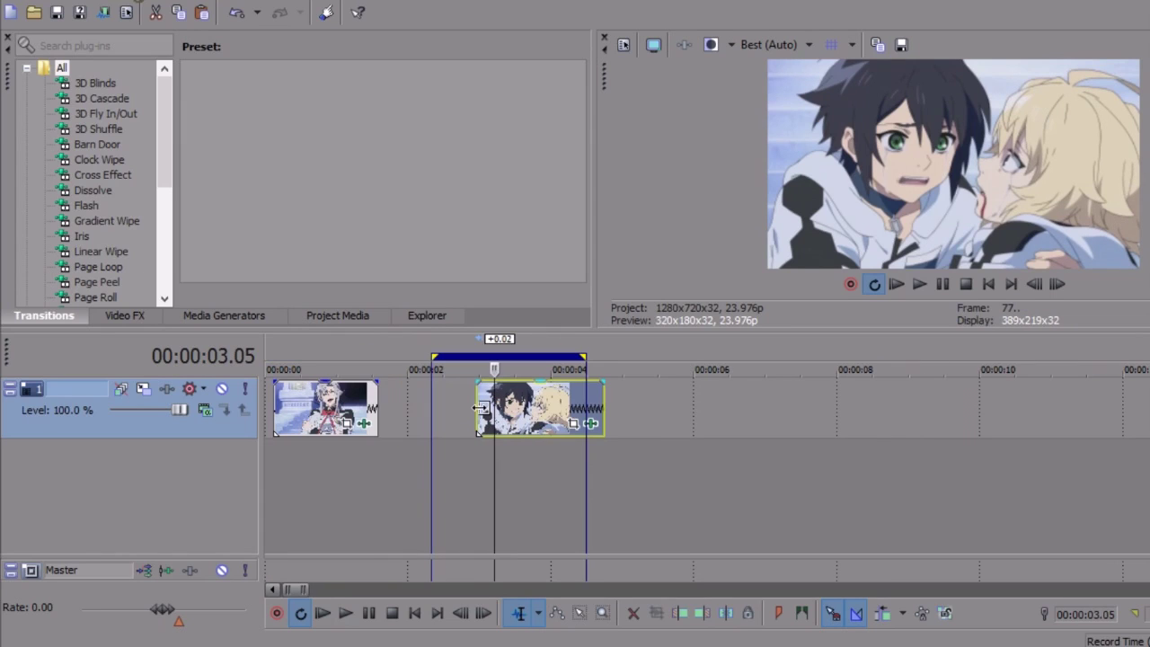
pyautogui.moveTo(433, 350); pyautogui.dragTo(417, 356)
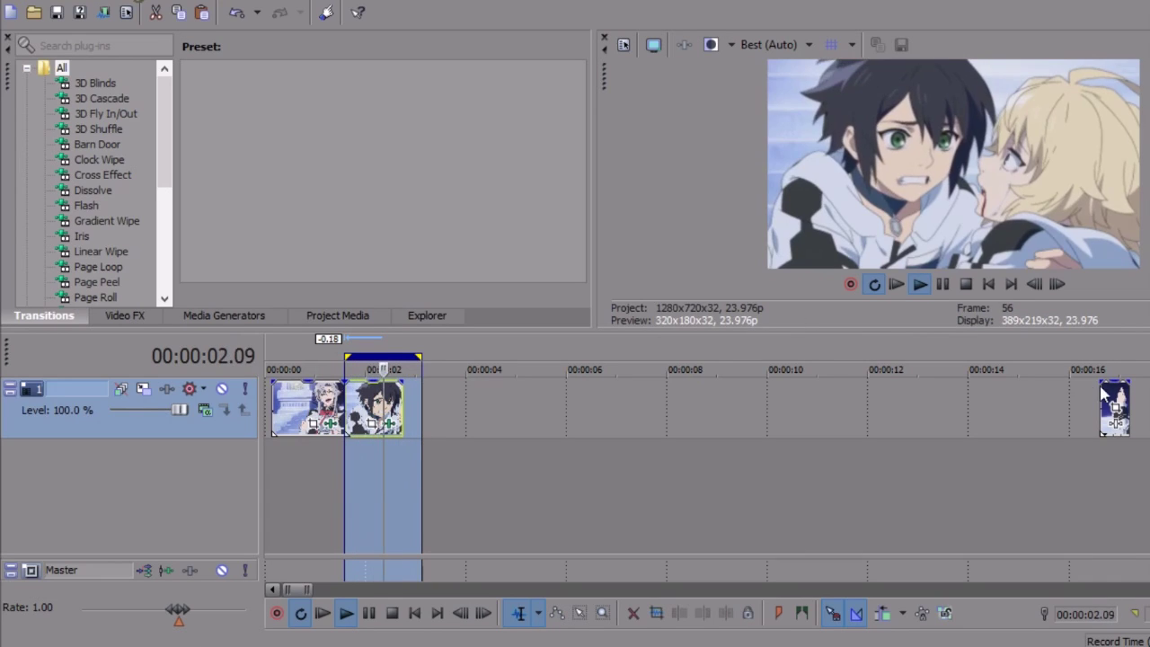
# Move the last short clip to about 3.9 seconds, paste the copied event attributes onto it and preview it.
pyautogui.moveTo(1114, 408); pyautogui.dragTo(514, 404)
pyautogui.rightClick(480, 409)
pyautogui.click(544, 185)
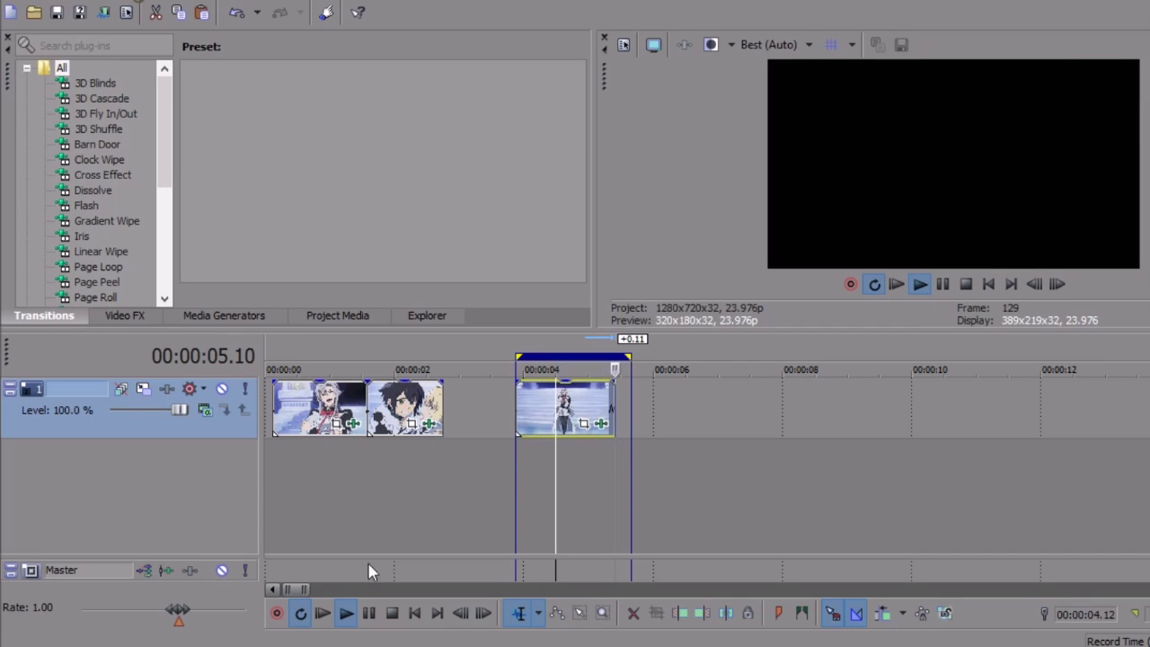
pyautogui.moveTo(306, 592); pyautogui.dragTo(309, 593)
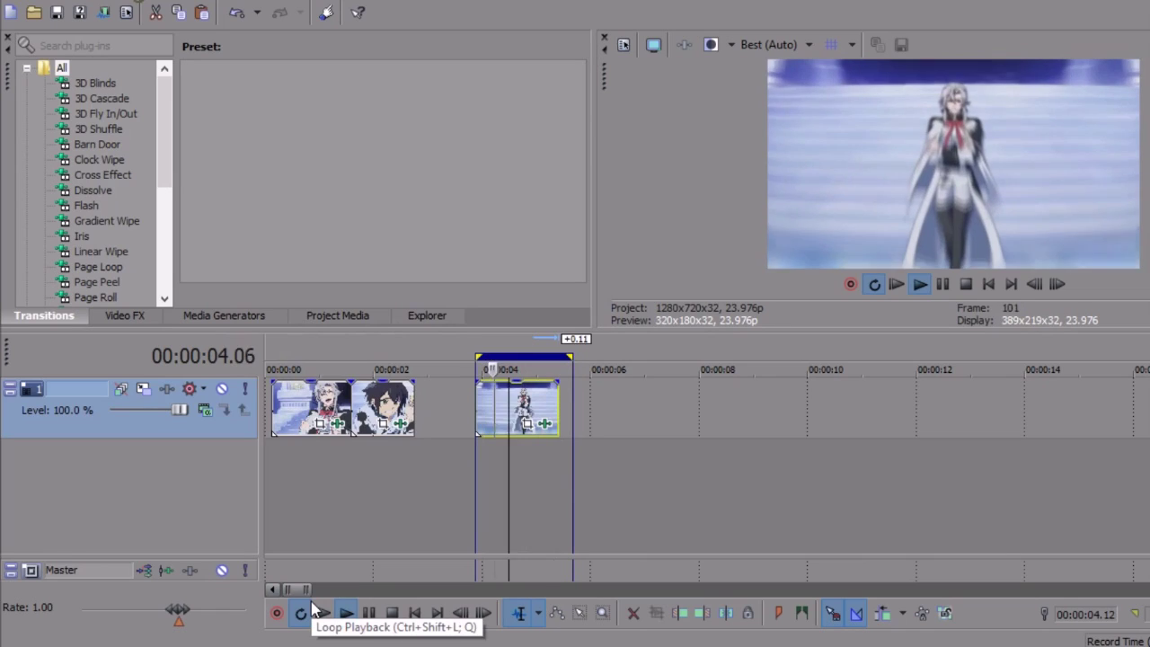
pyautogui.press('space')
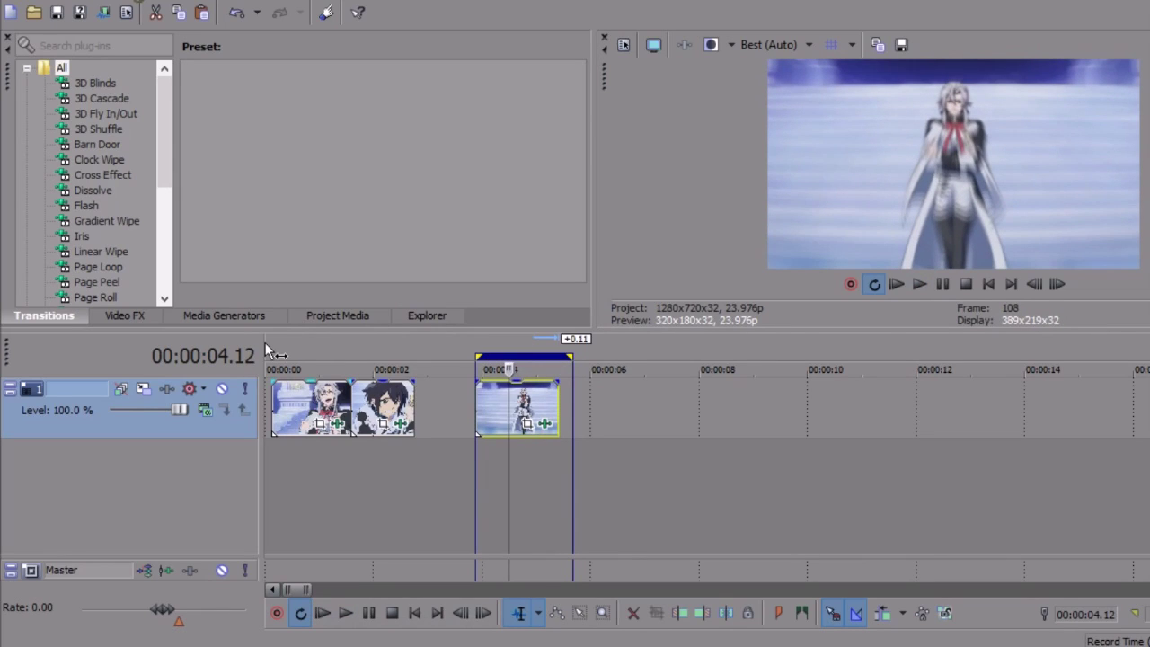
# Set the loop region over the first two clips, ending at 00:00:02.18, and check frames within both.
pyautogui.moveTo(269, 353); pyautogui.dragTo(416, 392)
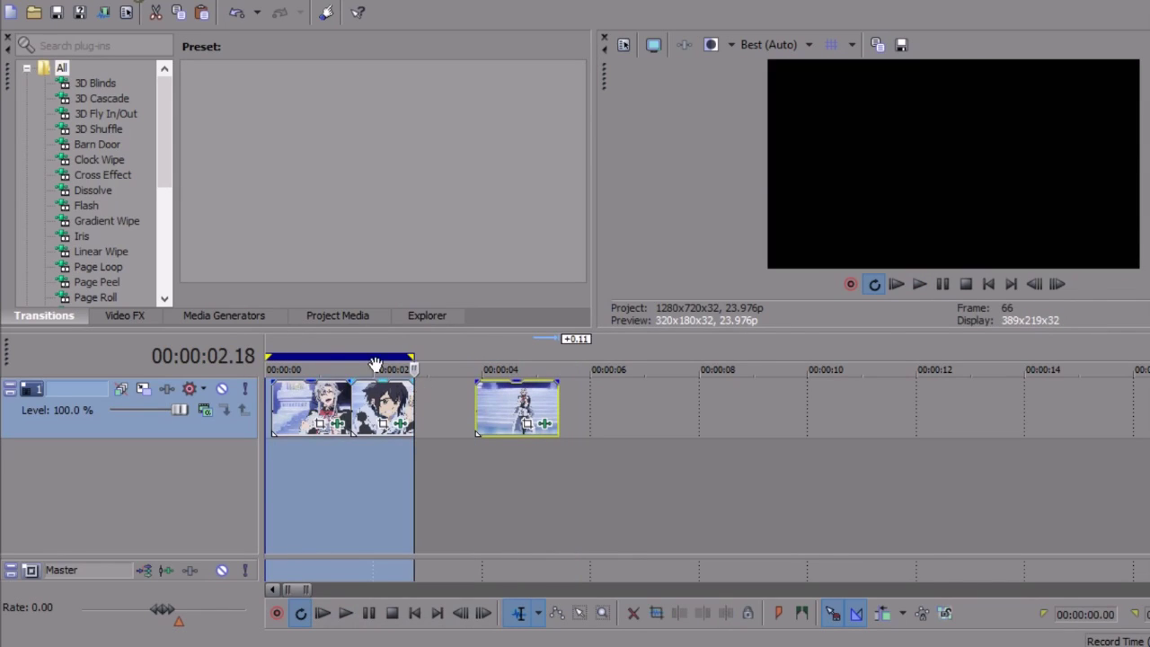
pyautogui.click(325, 352)
pyautogui.click(375, 355)
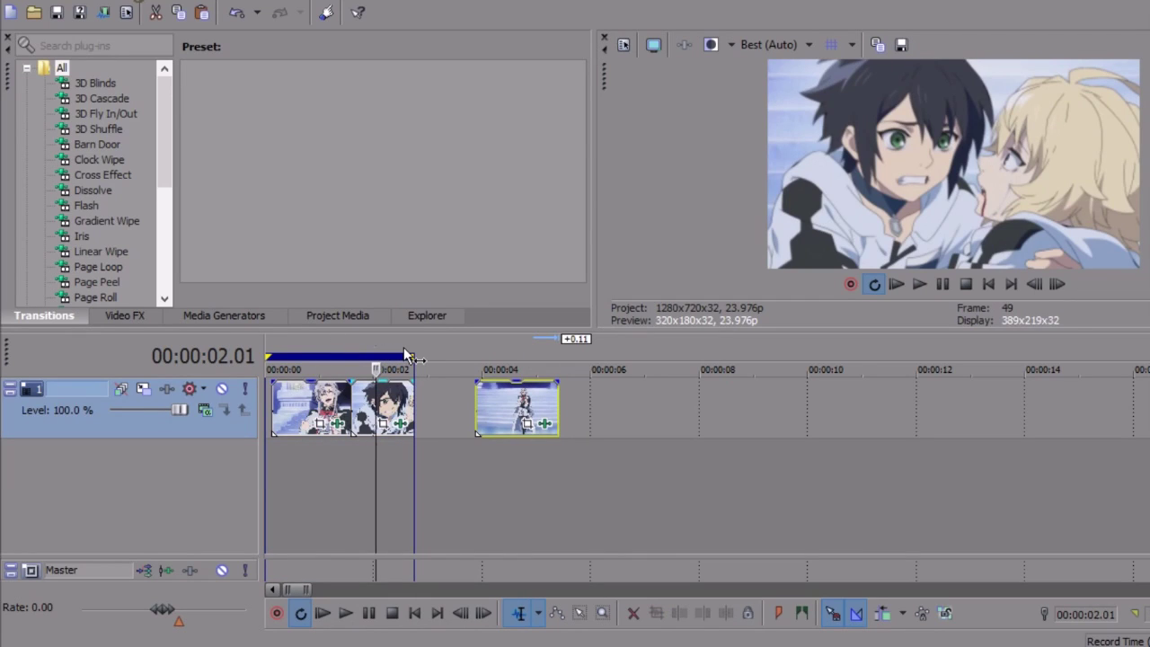